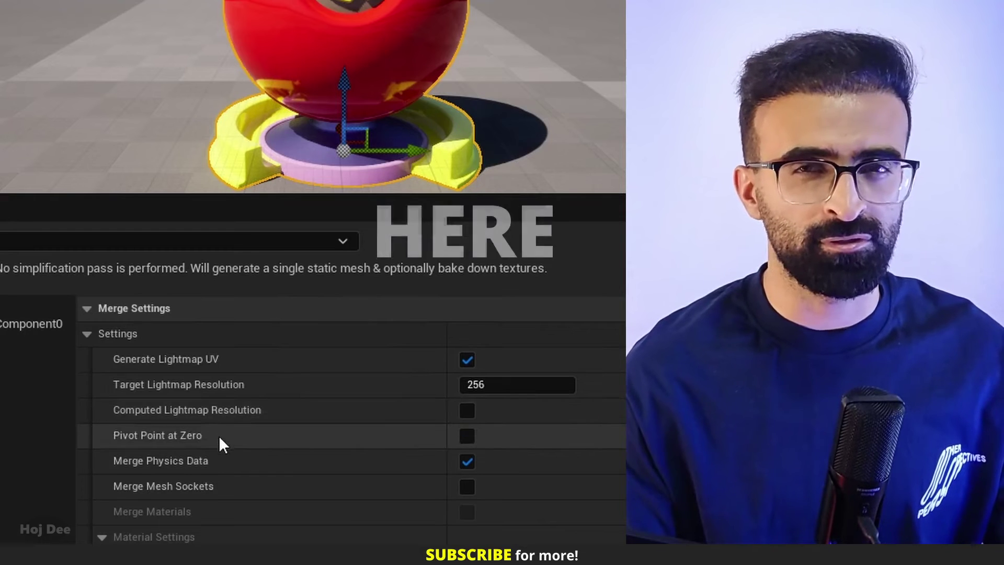
scroll(219, 438, down, 3)
mouse_move(179, 422)
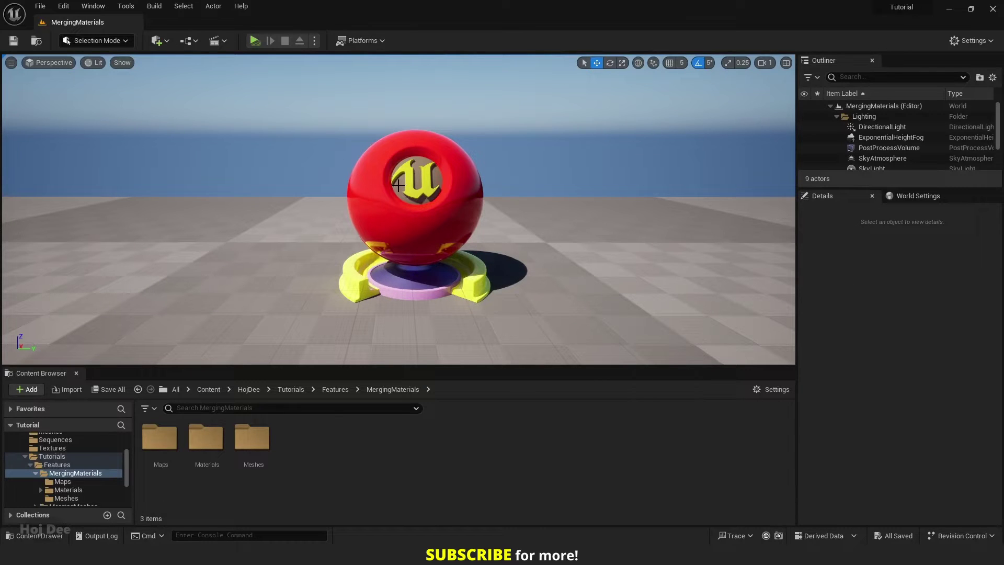
Select the red preview mesh, open the Merge Actors tool, and dock it beside the Content Browser with its area enlarged.
click(399, 185)
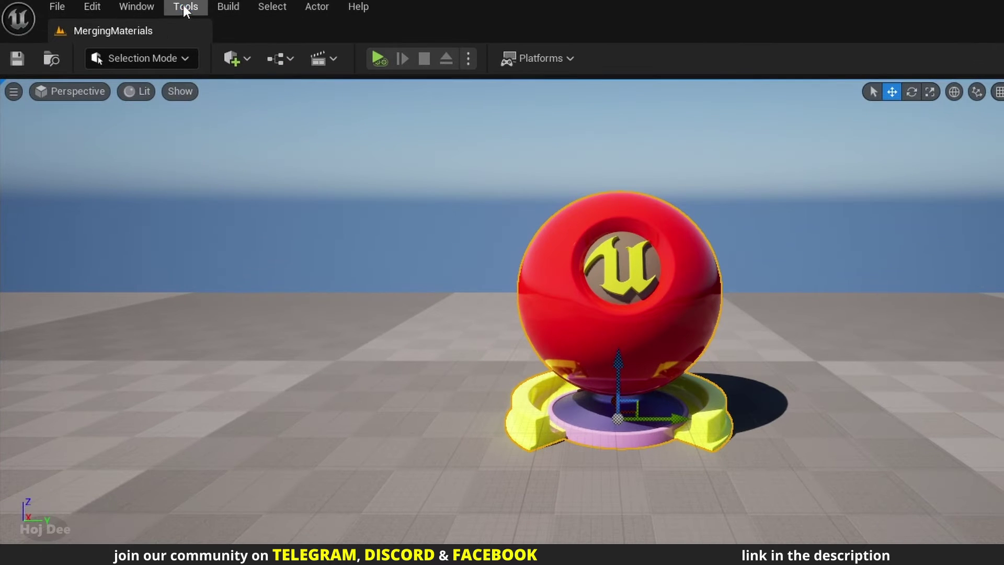
click(126, 6)
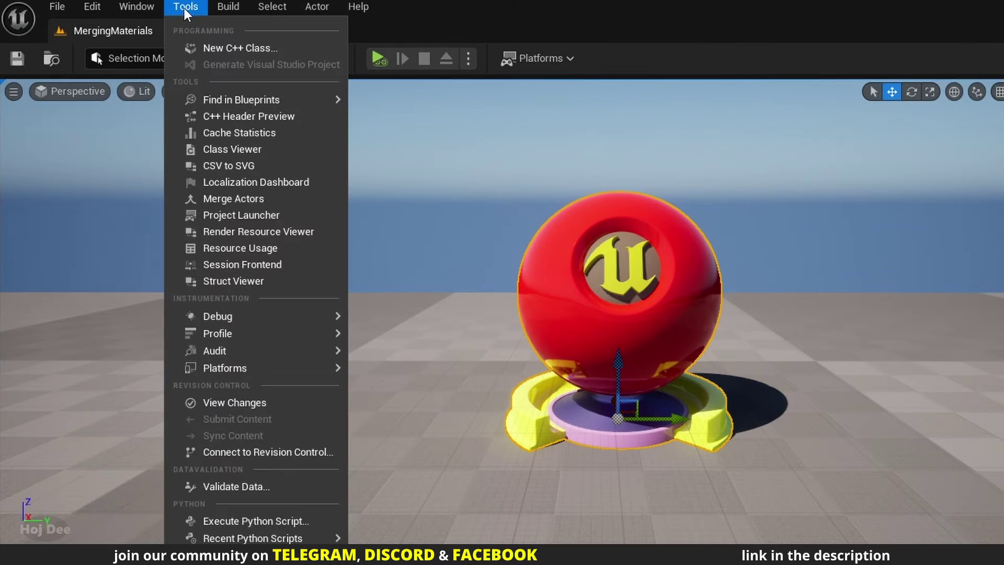
click(225, 198)
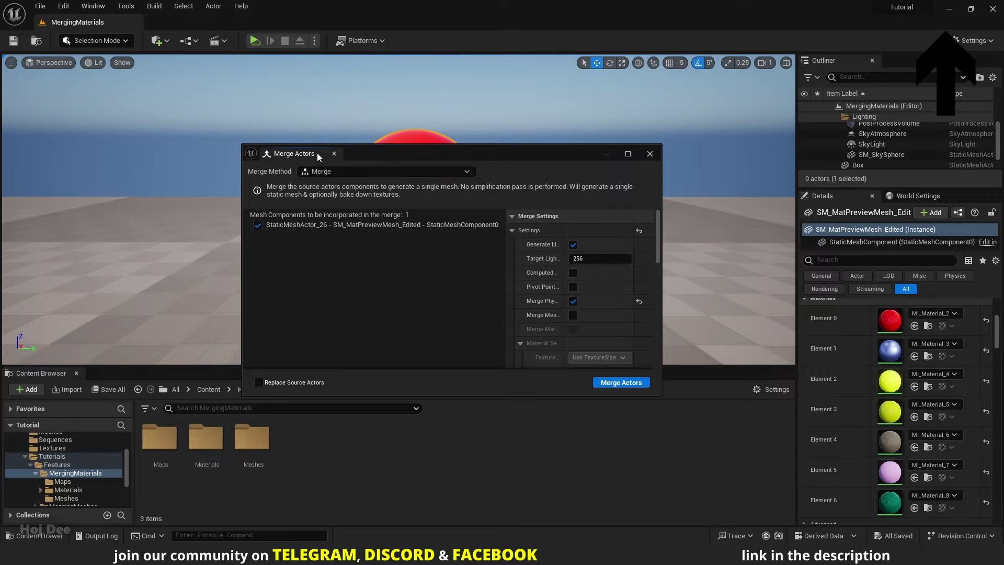
drag(317, 153, 111, 375)
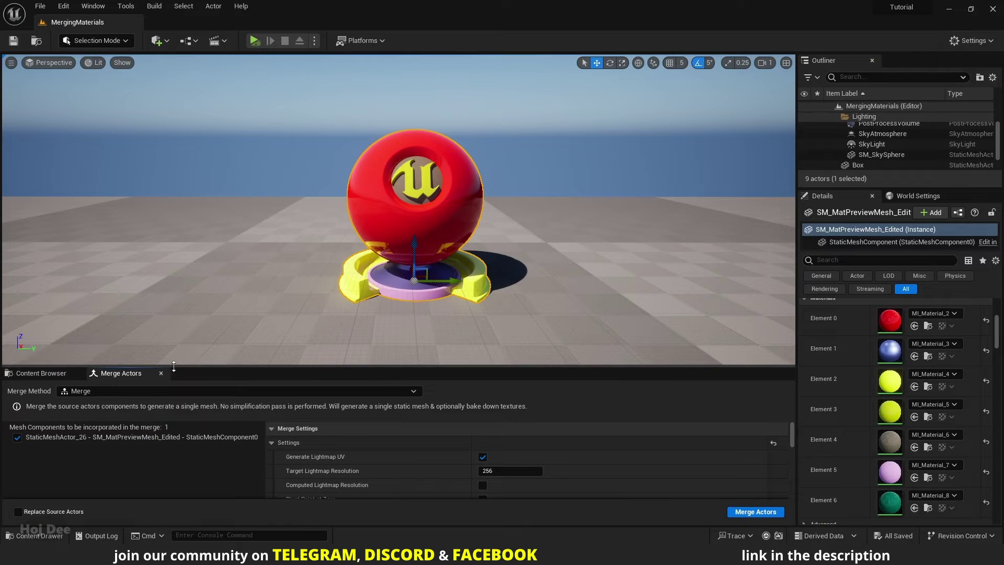
drag(175, 366, 180, 247)
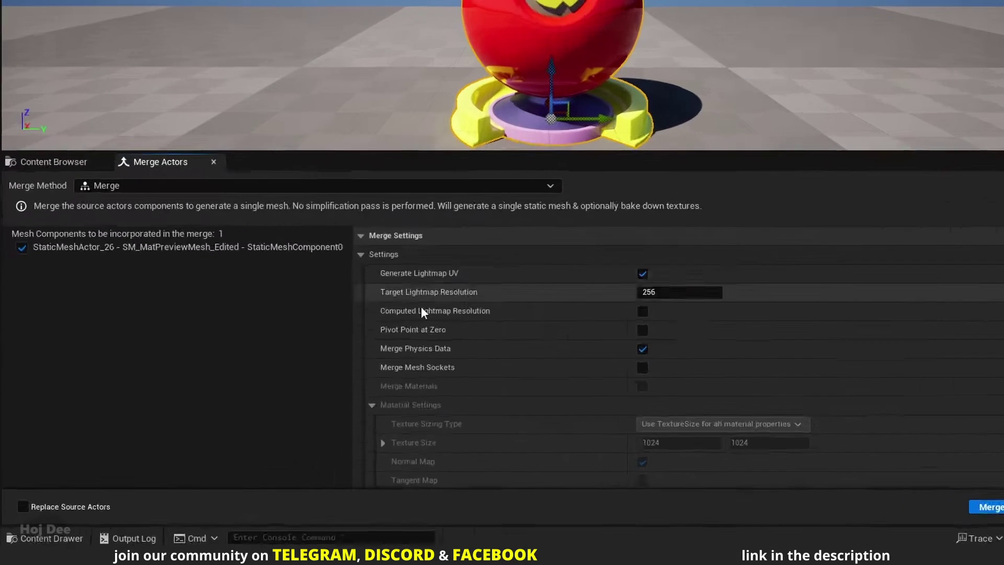
Collapse the Material Settings group and set the LOD Selection Type to Use specific LOD level.
scroll(422, 309, down, 3)
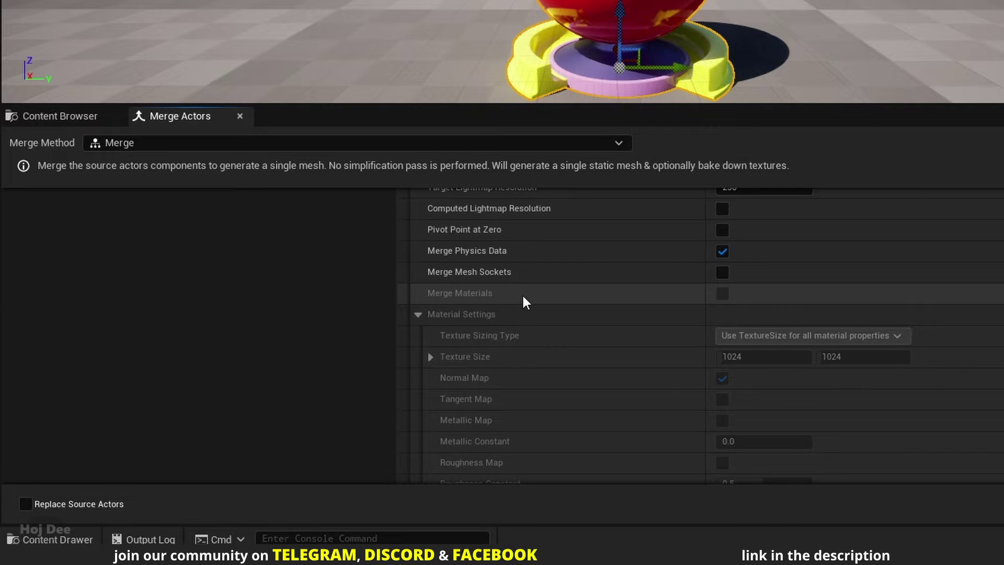
scroll(522, 299, down, 5)
scroll(521, 301, up, 3)
click(417, 264)
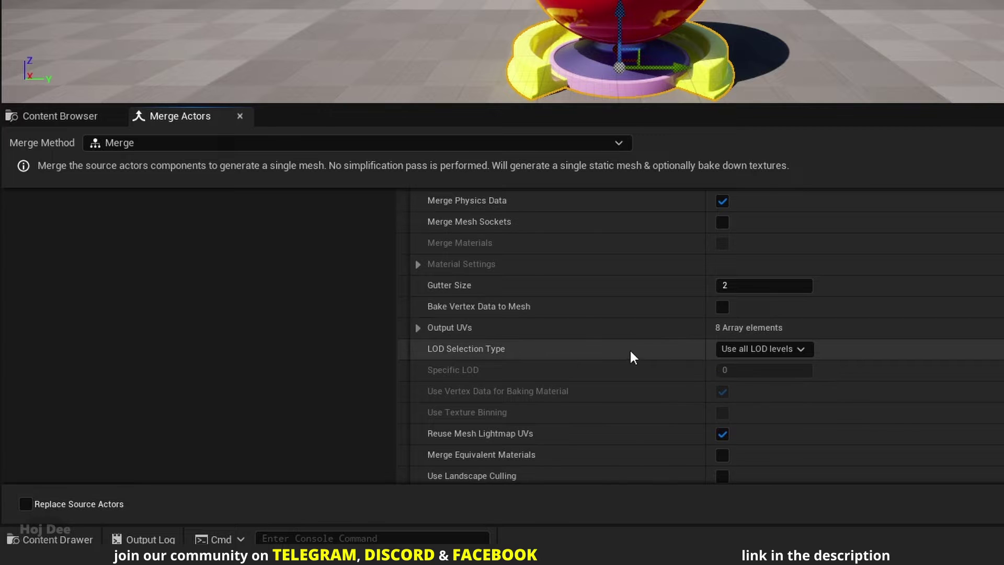
click(799, 349)
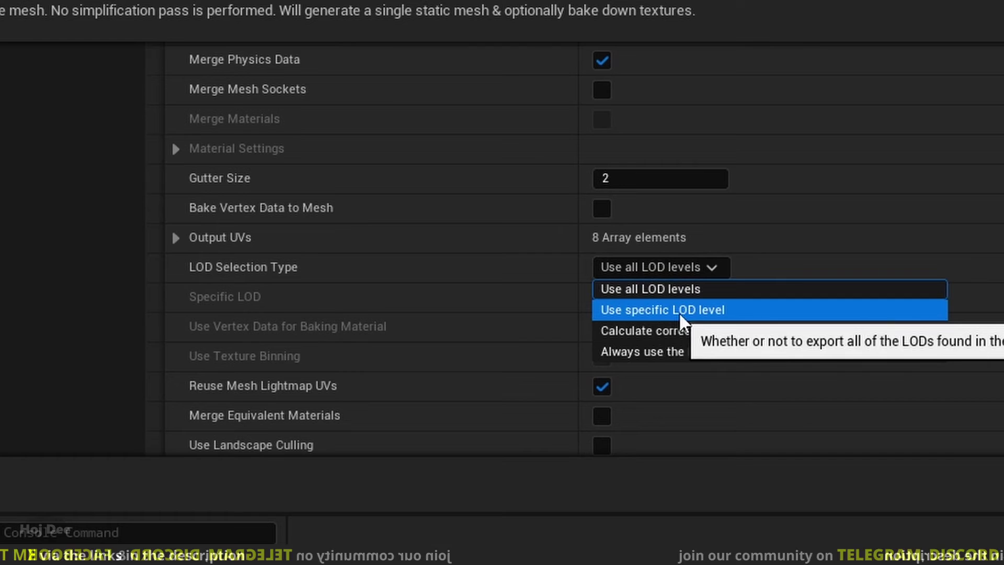
click(690, 311)
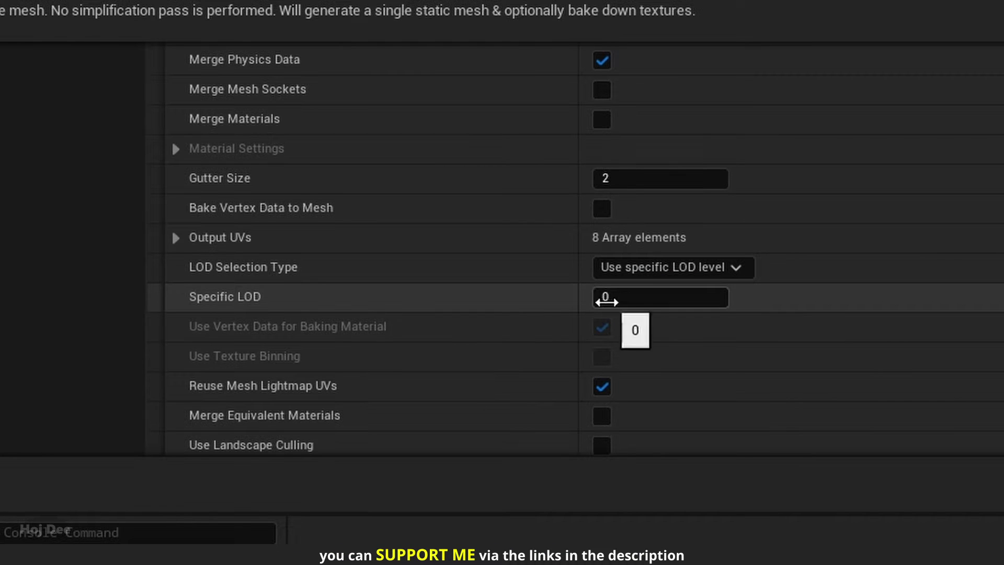
Enable Merge Materials in the merge settings.
scroll(369, 253, up, 1)
scroll(370, 252, up, 1)
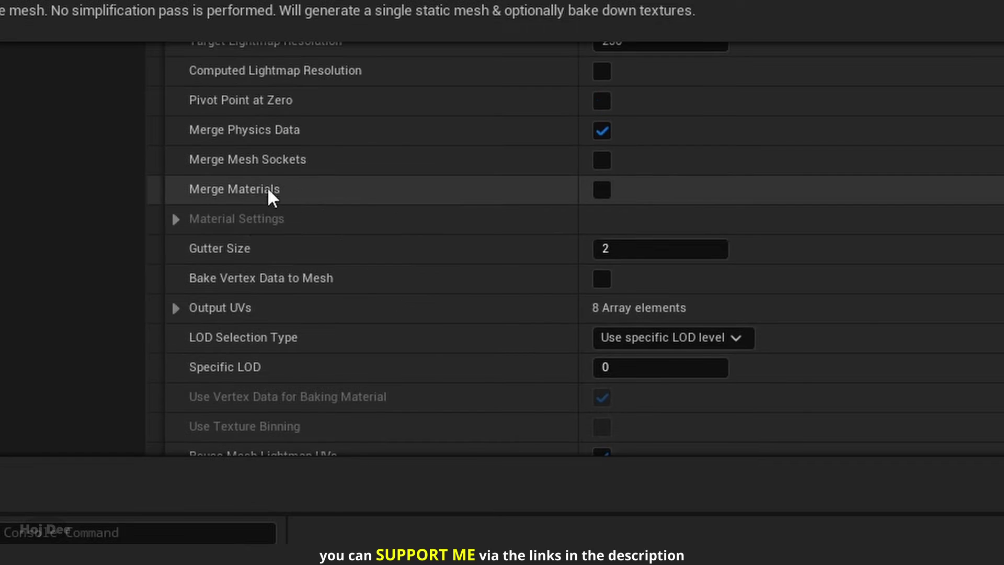
click(602, 198)
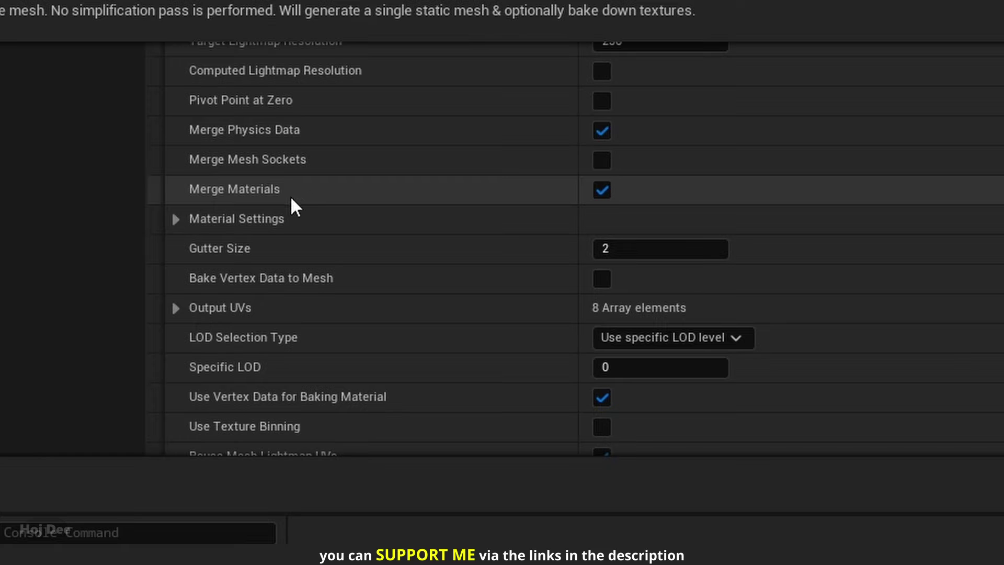
Expand the Material Settings and set the Texture Size to 2048 by 2048.
click(177, 219)
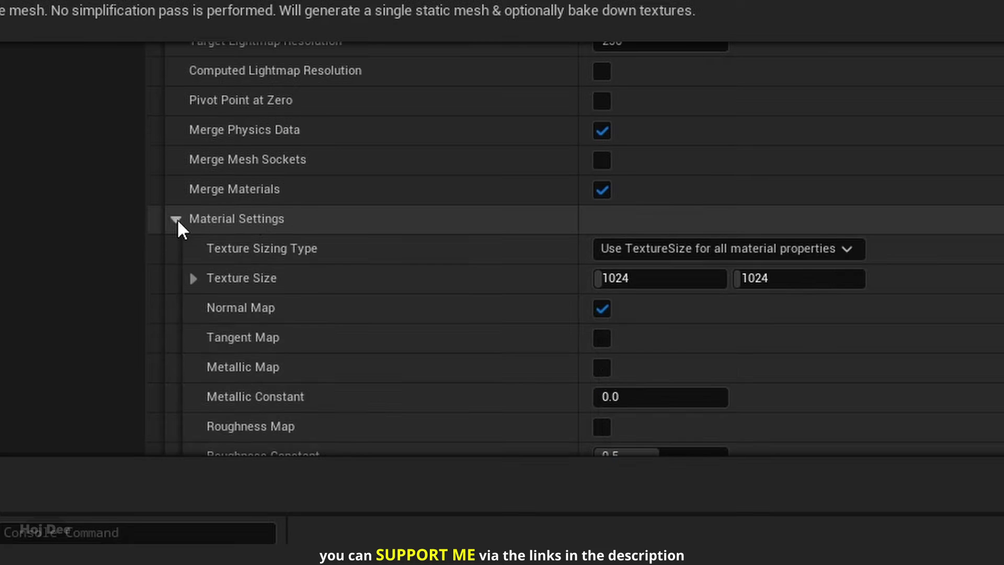
click(601, 278)
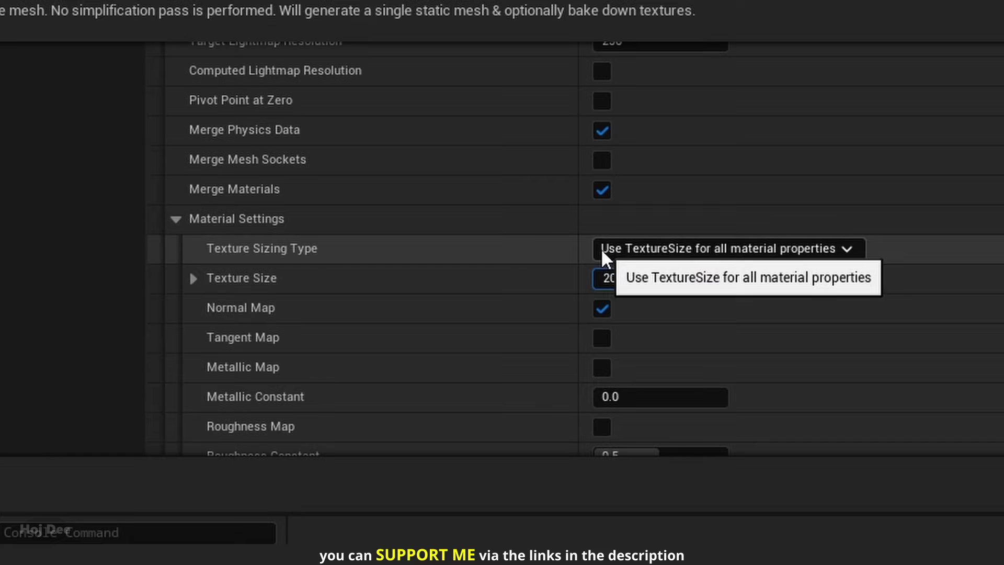
text(2048)
key(Tab)
text(2048)
key(Return)
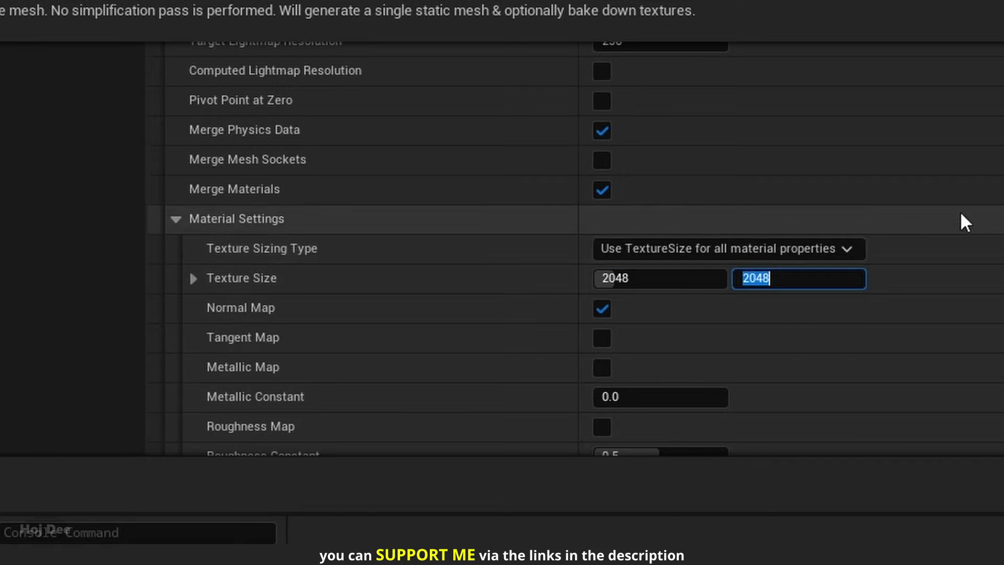
Enable the Roughness Map and Metallic Map in the Material Settings and look through the remaining merge options.
scroll(408, 308, down, 3)
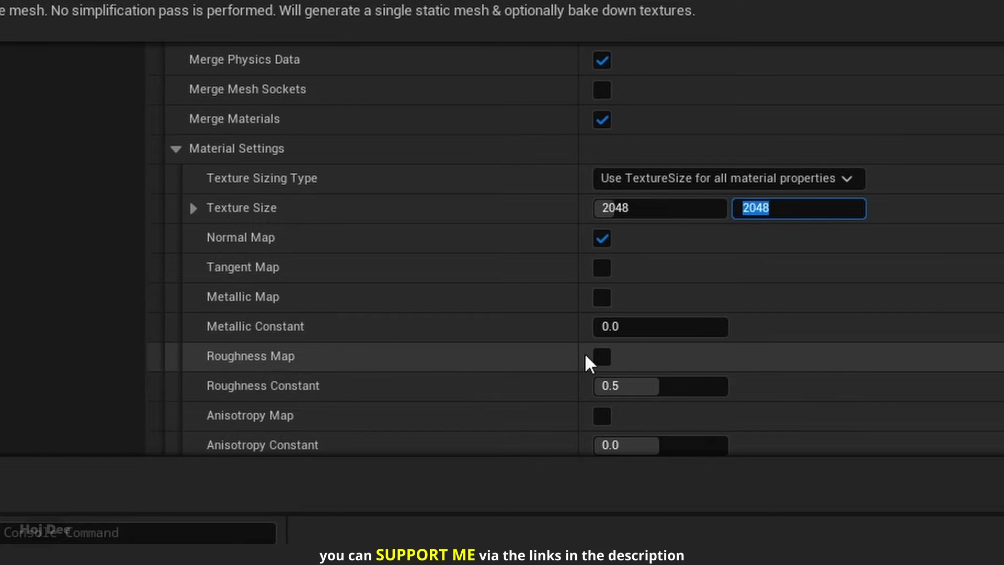
click(602, 357)
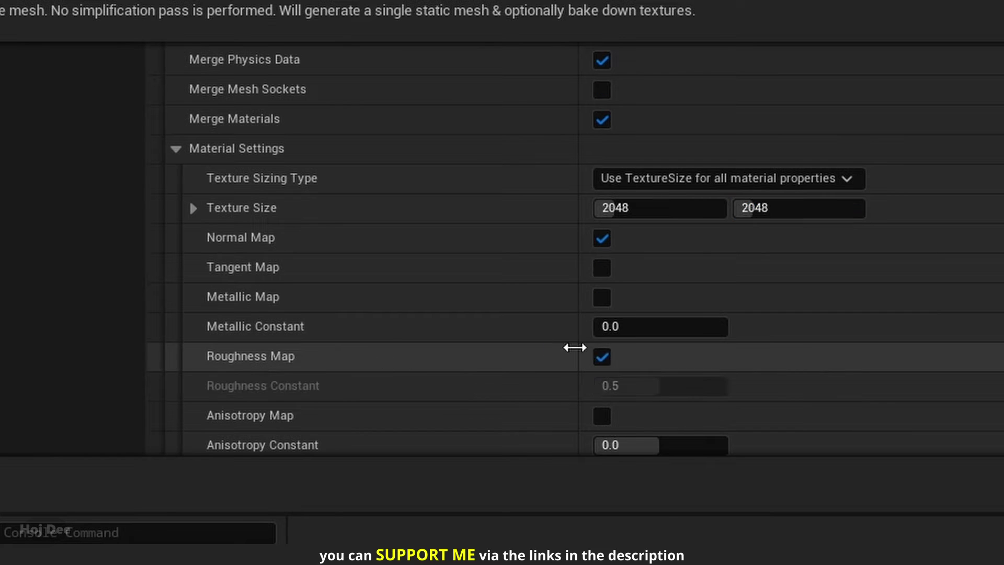
click(602, 297)
scroll(349, 300, down, 10)
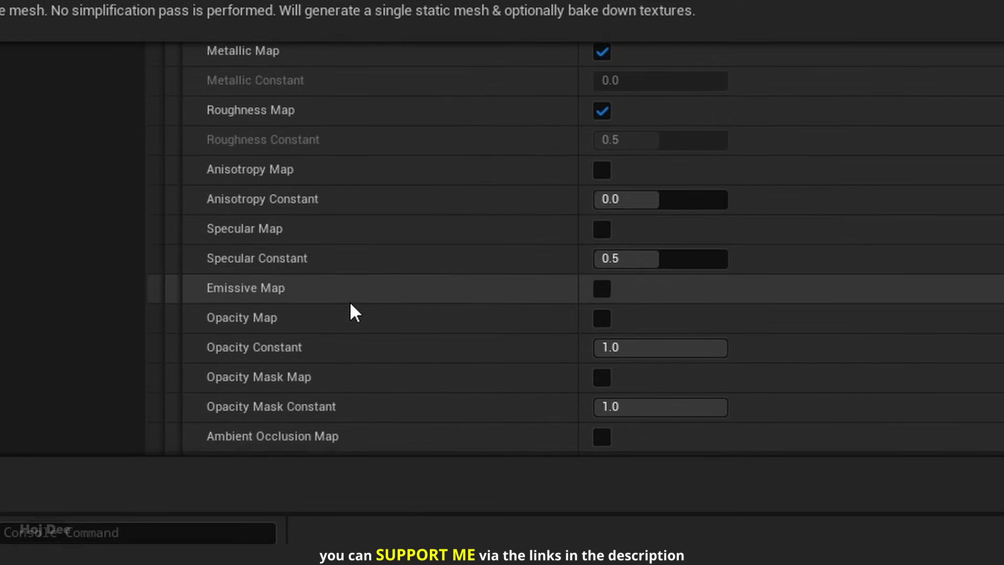
scroll(349, 300, down, 13)
scroll(321, 341, down, 2)
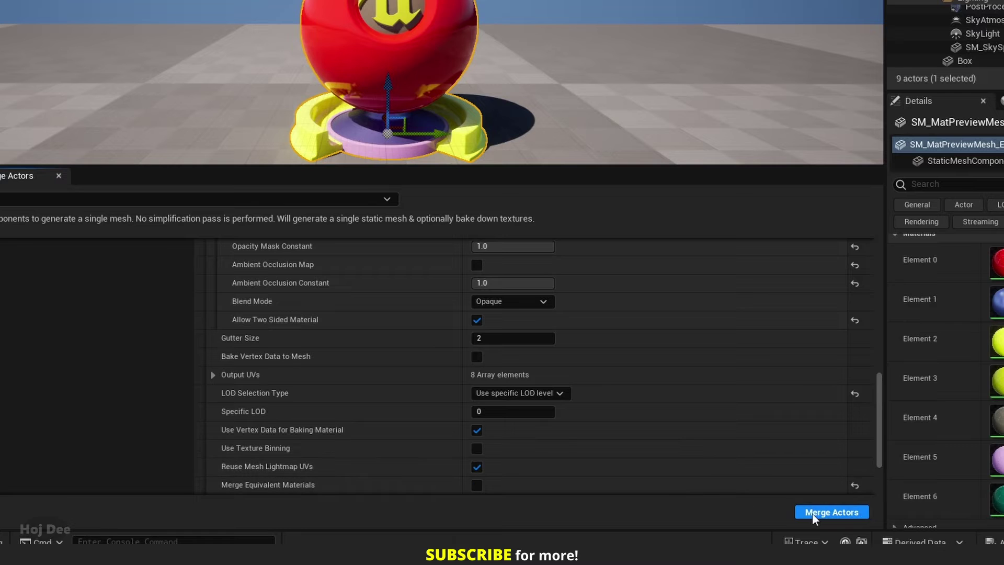
Merge the selected actor and save the result as SM_MERGED_MergingMaterials1 in the Merged folder.
click(814, 513)
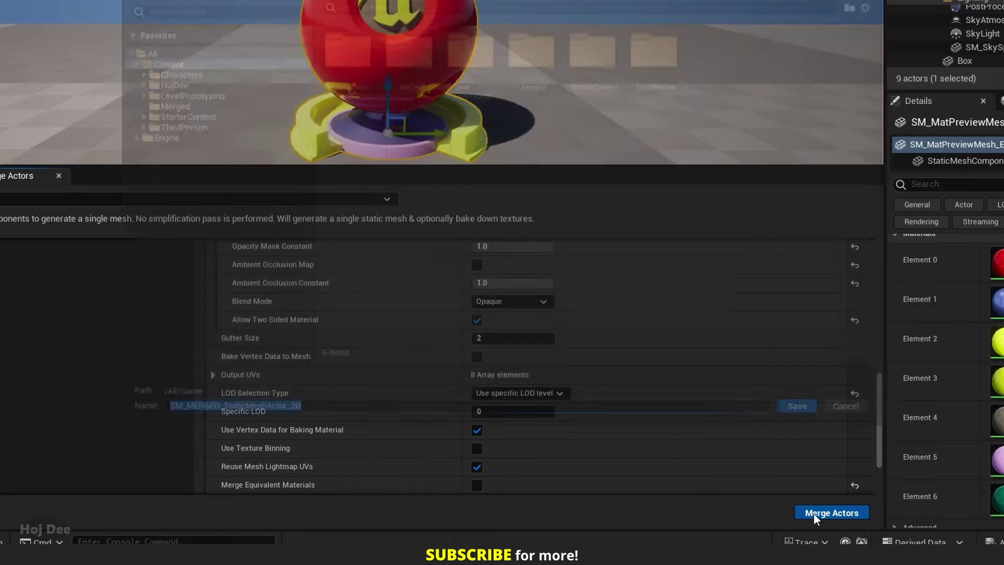
double_click(535, 110)
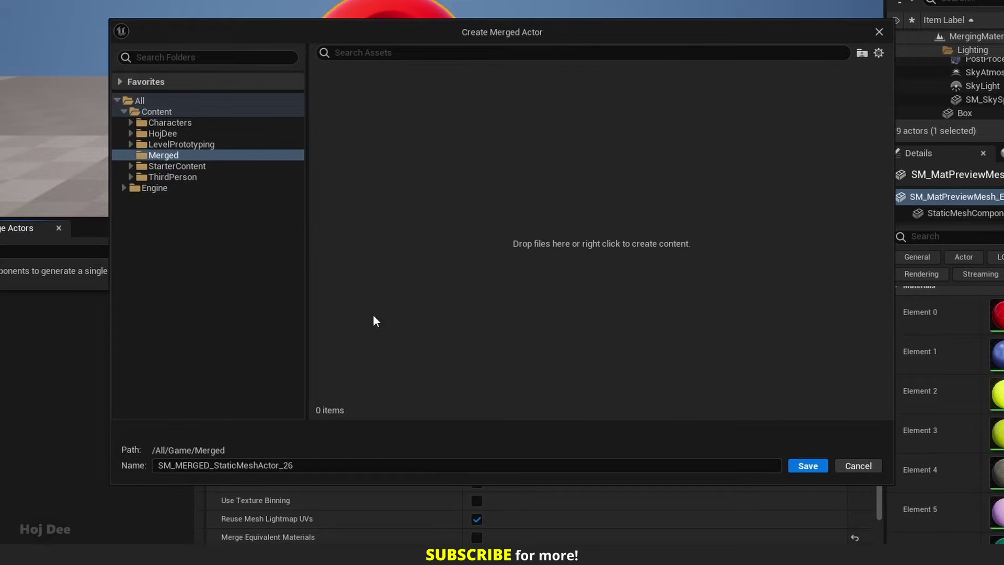
click(322, 465)
drag(214, 466, 294, 465)
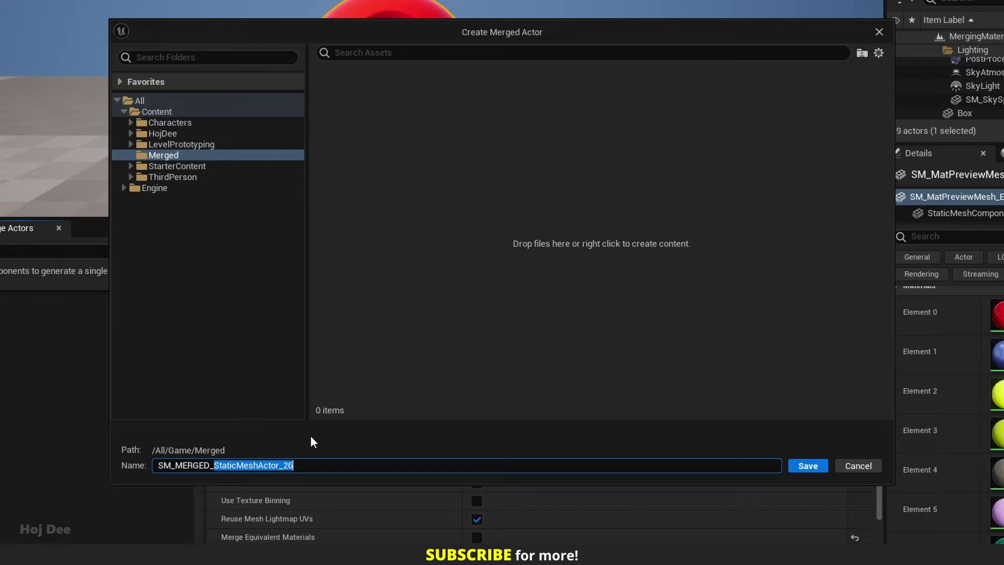
text(MergingMaterials1)
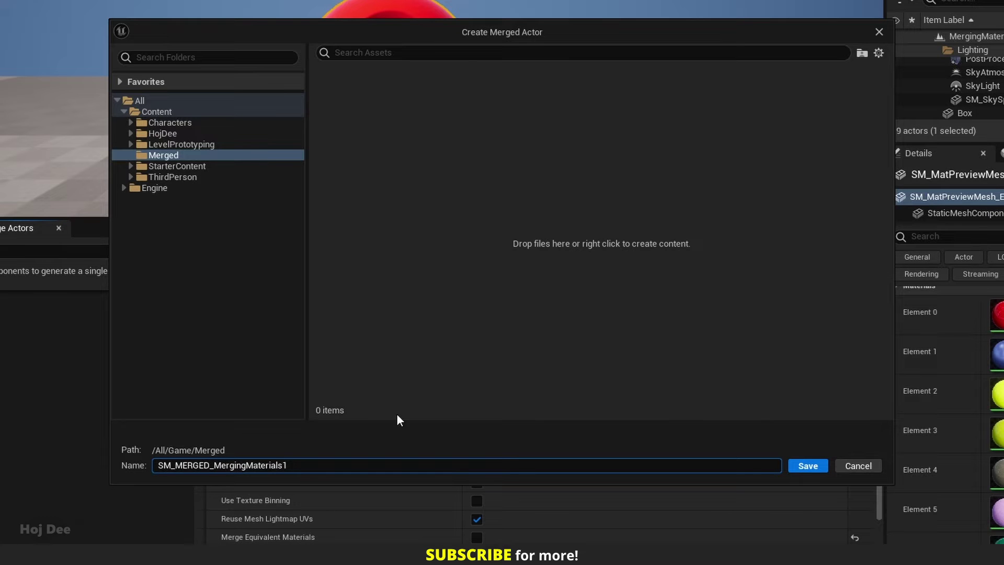
click(808, 466)
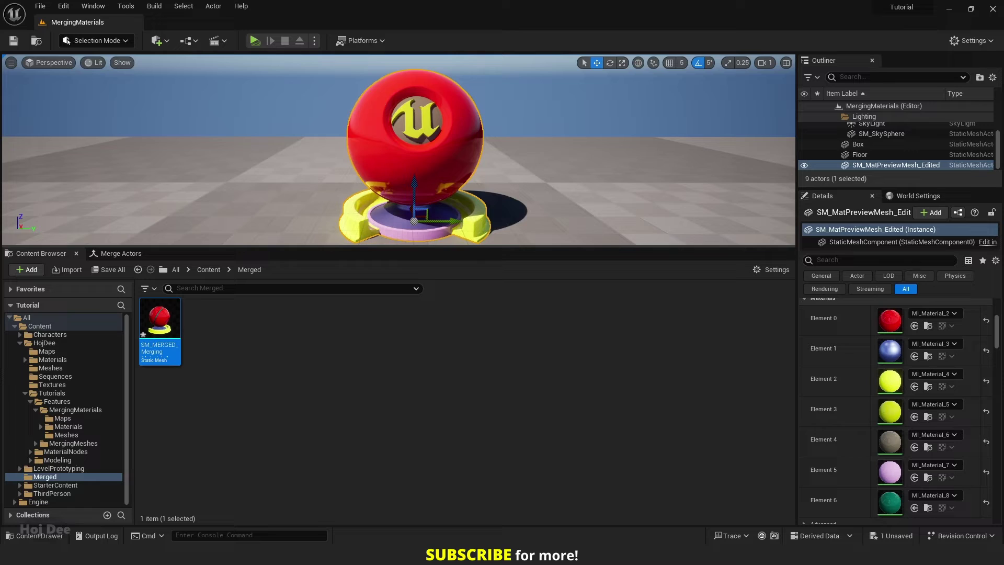
Place the merged static mesh from the Merged folder in the level beside the original preview mesh.
scroll(247, 213, down, 5)
drag(184, 320, 292, 198)
right_drag(416, 228, 382, 230)
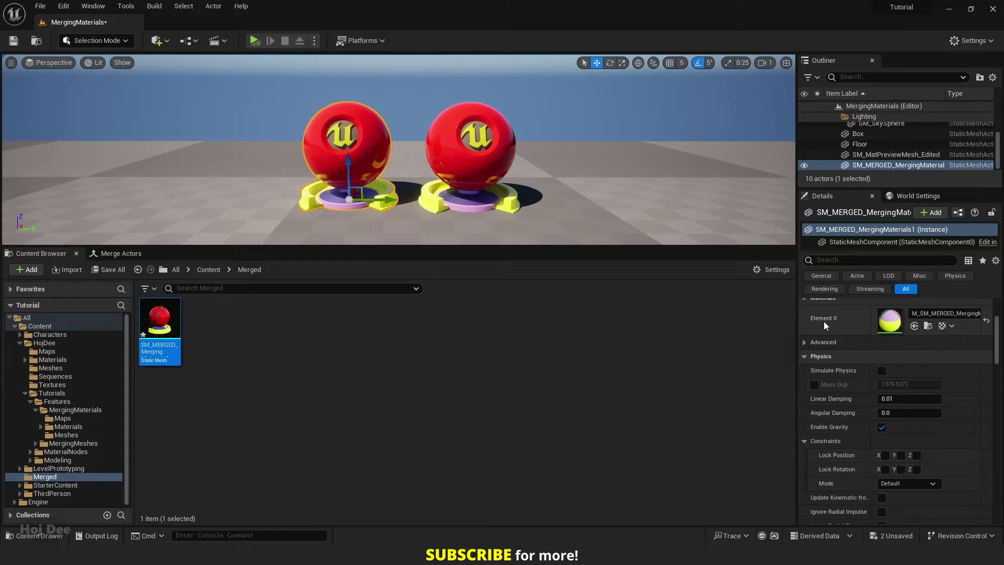
Open the Element 0 material of the merged mesh and examine its parameter values and textures.
scroll(824, 324, up, 1)
double_click(889, 338)
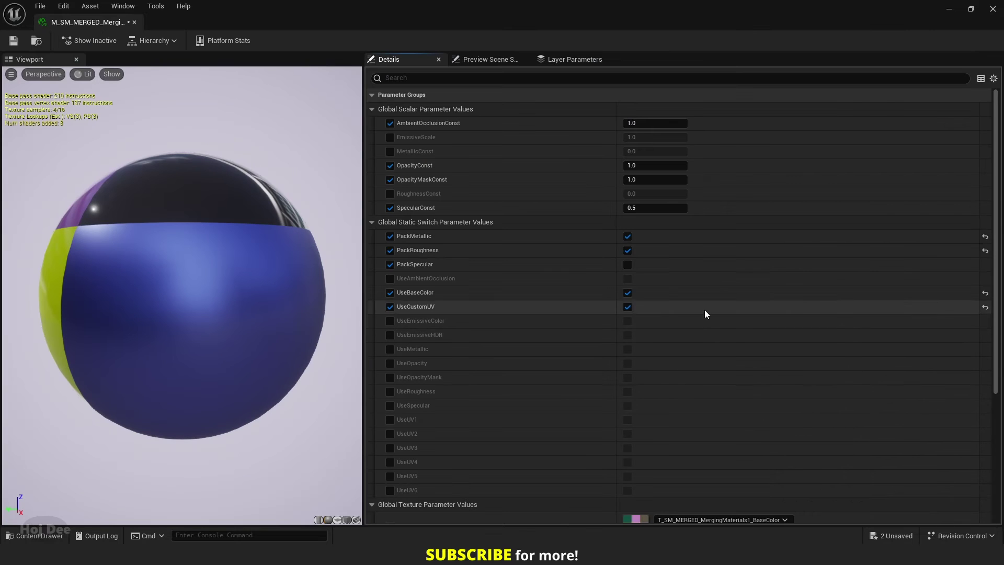
scroll(478, 314, down, 5)
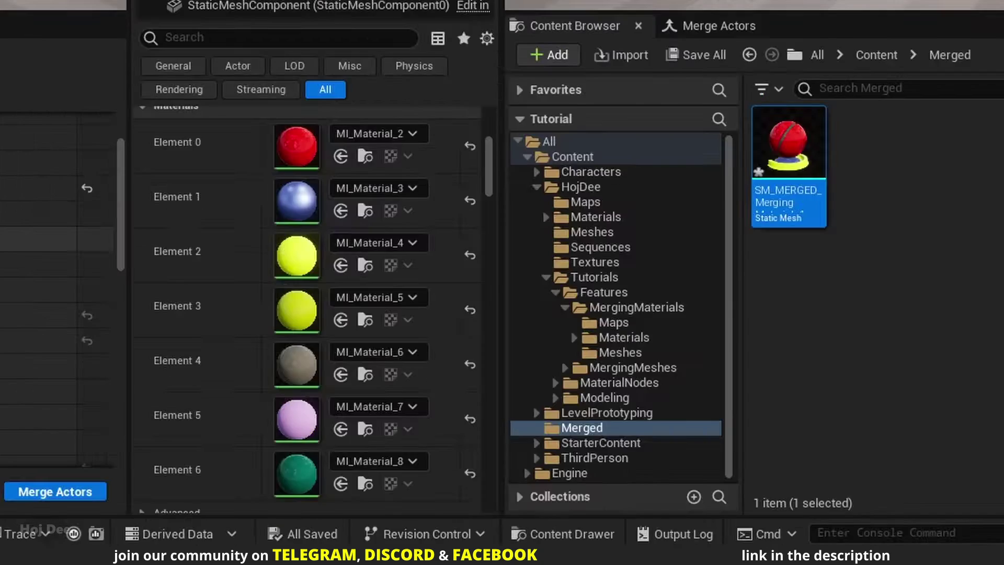
Review the Material Settings of the merge and the Texture Sizing Type options, keeping Use TextureSize for all material properties.
scroll(228, 255, down, 3)
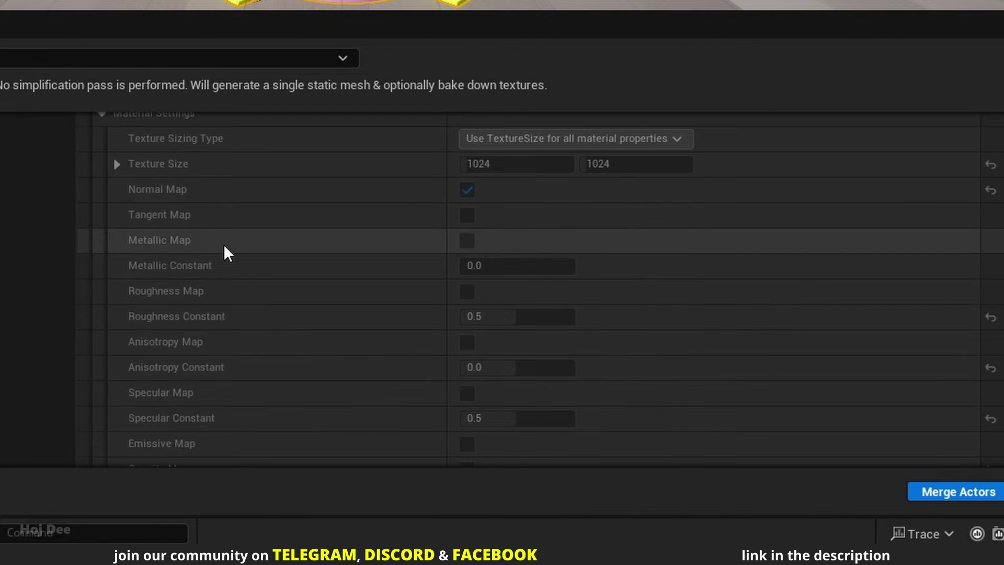
scroll(224, 246, up, 2)
click(101, 205)
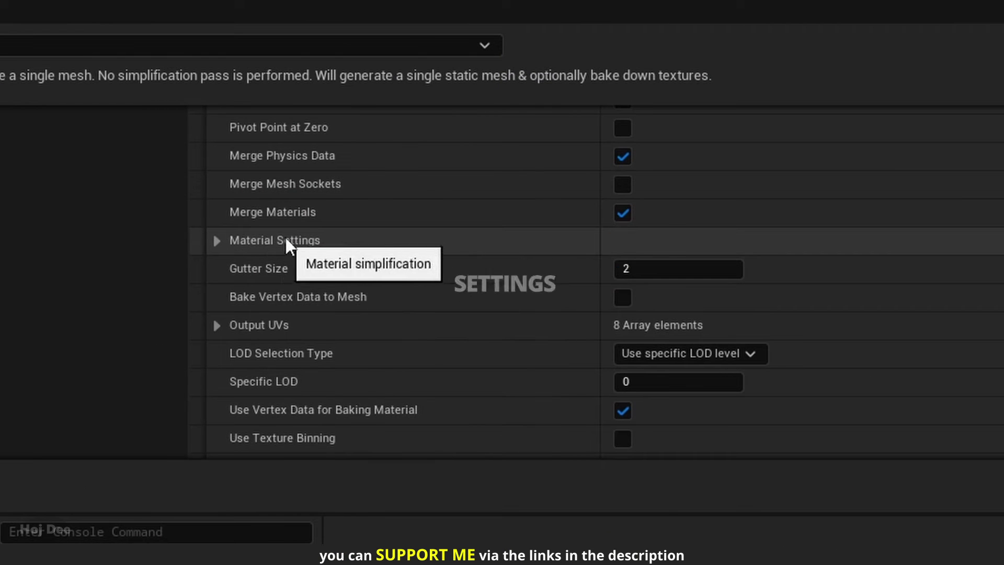
click(216, 241)
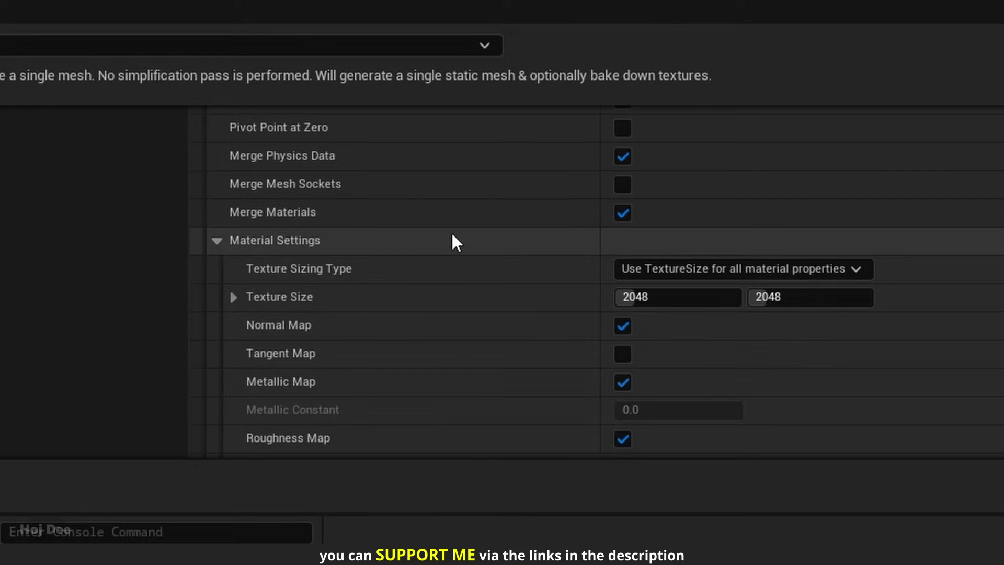
scroll(451, 238, down, 2)
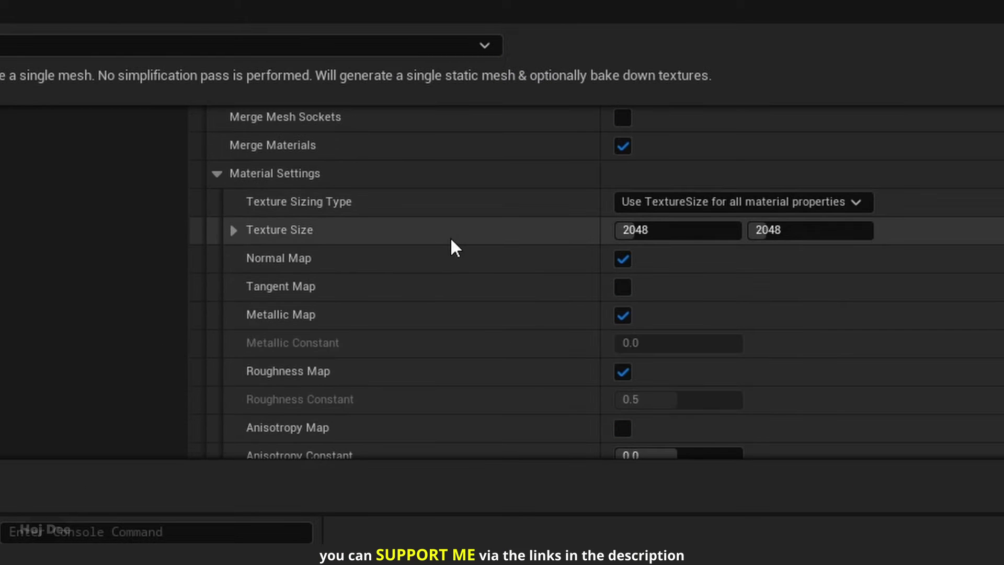
click(857, 203)
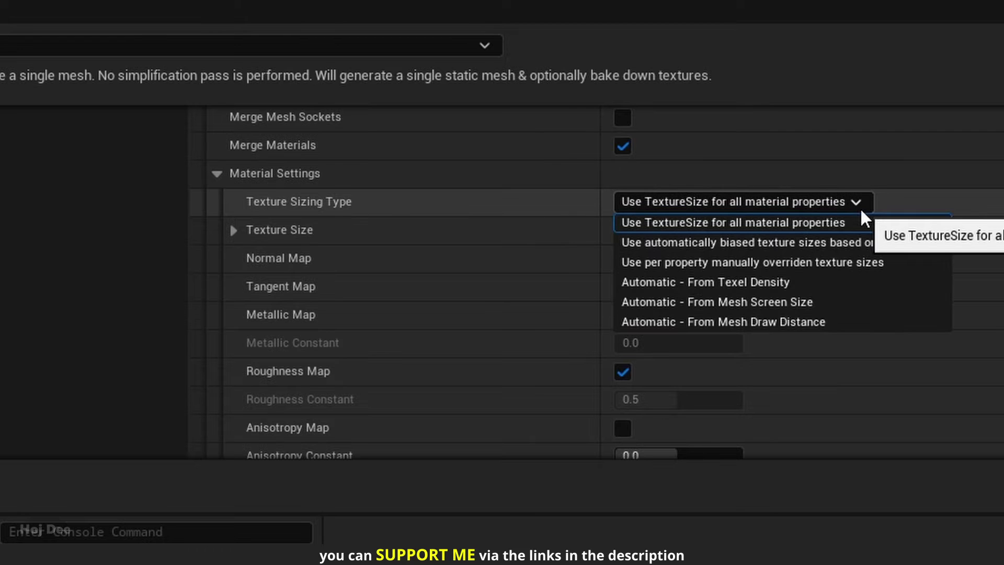
click(755, 224)
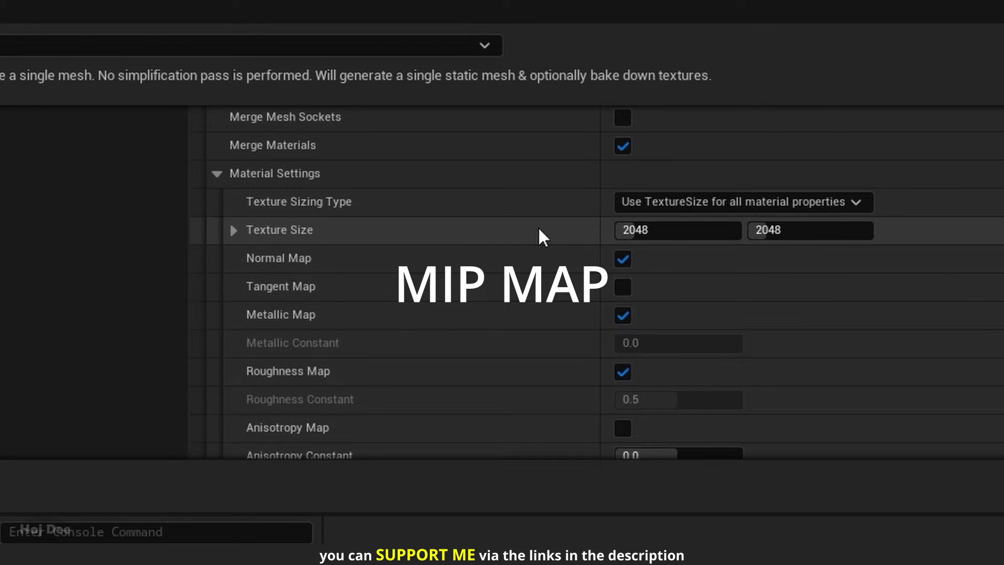
Toggle the Metallic Map off and back on, and review the remaining material settings down to Allow Two Sided Material.
scroll(537, 236, down, 3)
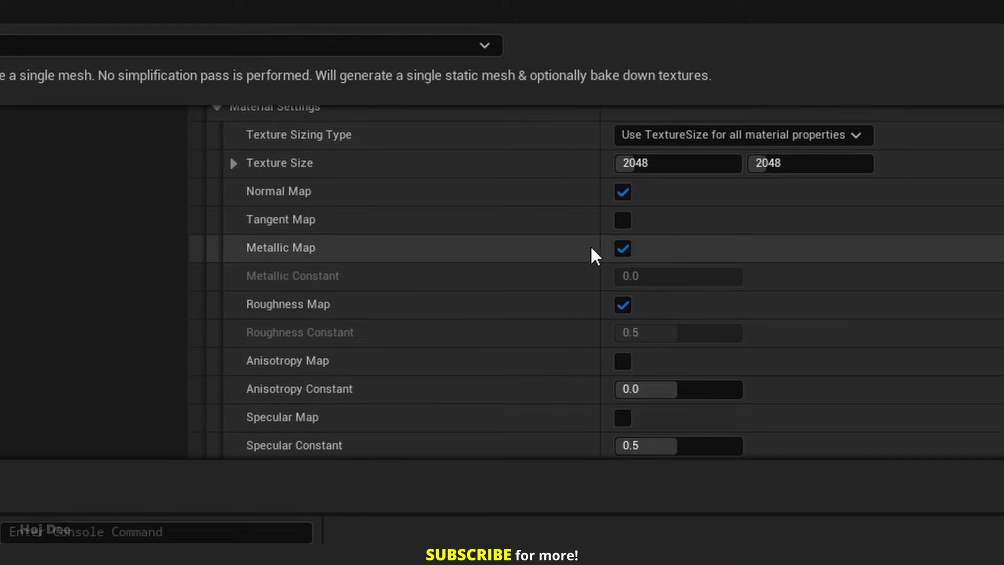
click(622, 249)
click(622, 249)
scroll(450, 242, down, 6)
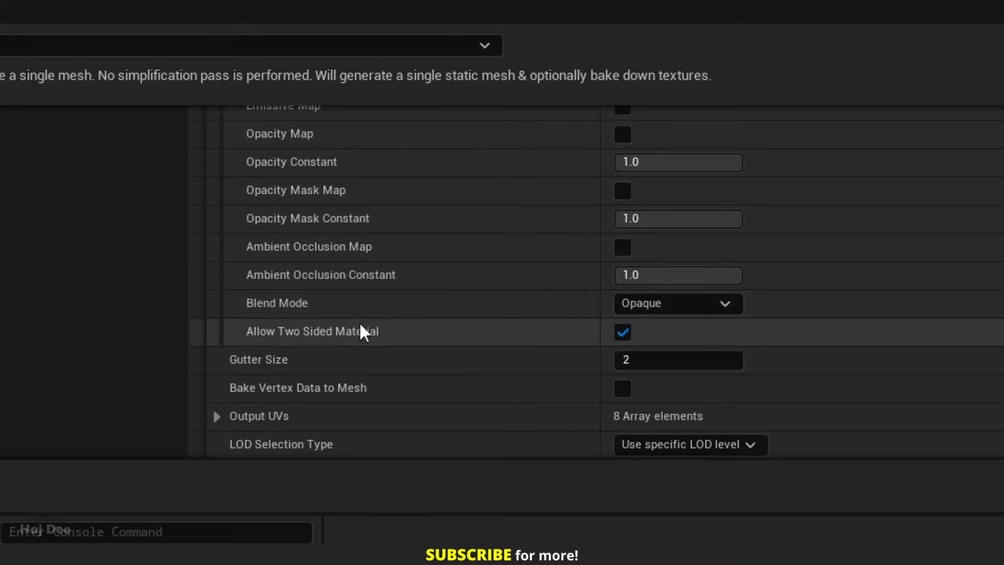
Review the merge settings from Gutter Size and Output UVs down to Use Vertex Data for Baking Material and Use Texture Binning.
scroll(448, 308, down, 1)
scroll(447, 308, down, 1)
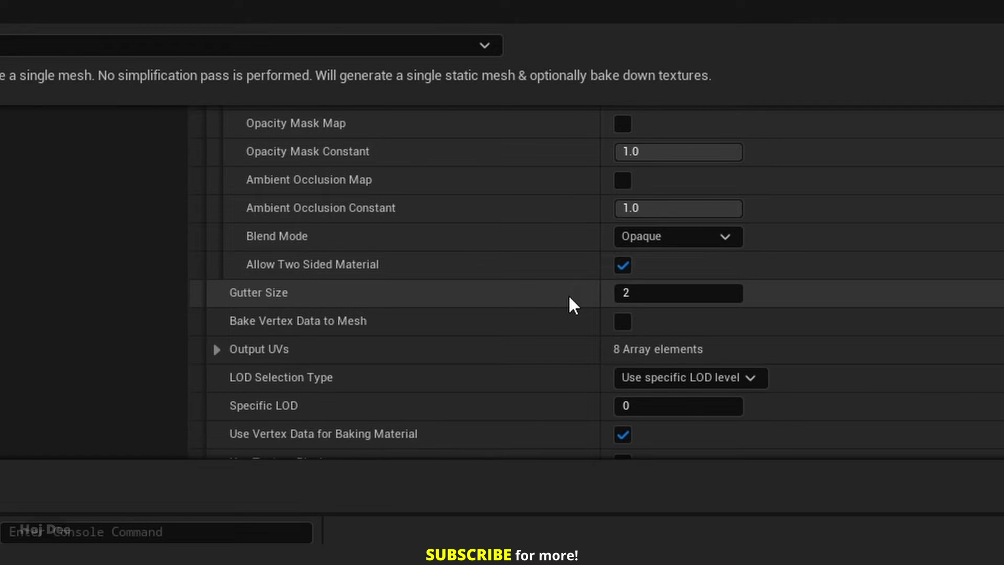
scroll(567, 294, down, 1)
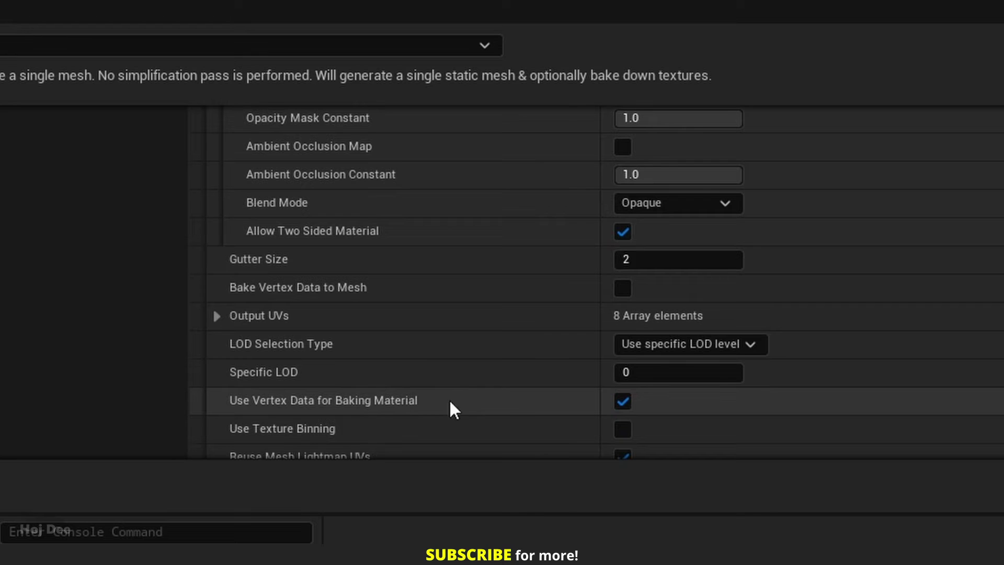
scroll(522, 404, down, 1)
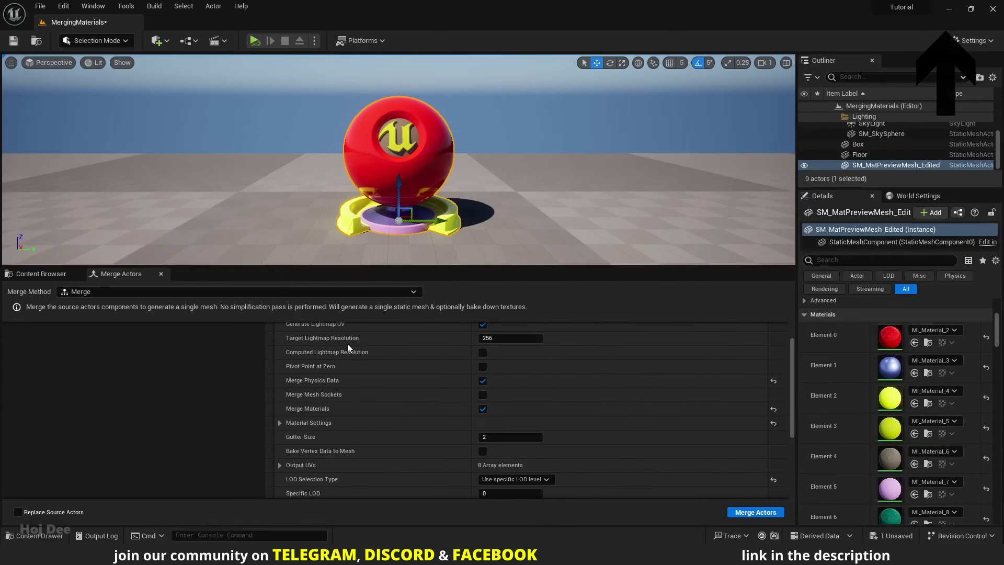
Turn off Use Vertex Data for Baking Material and merge the preview mesh into a new static mesh in the Merged folder.
scroll(357, 418, down, 2)
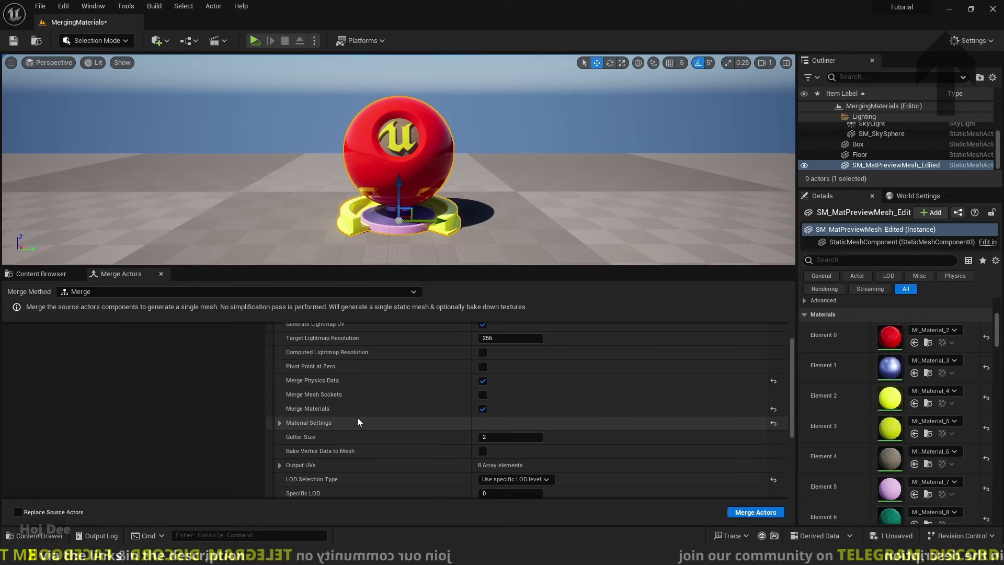
scroll(358, 416, down, 2)
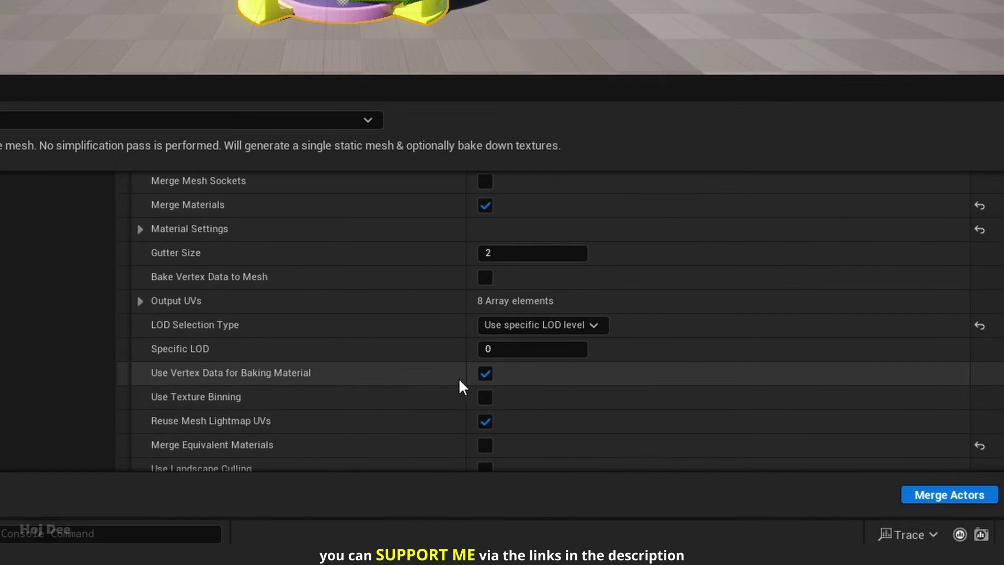
click(485, 374)
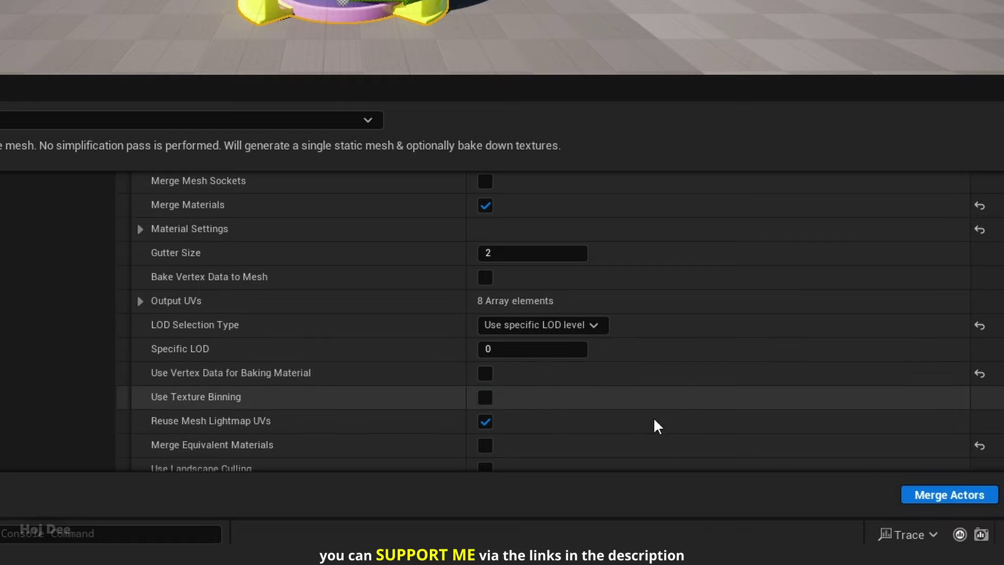
click(932, 501)
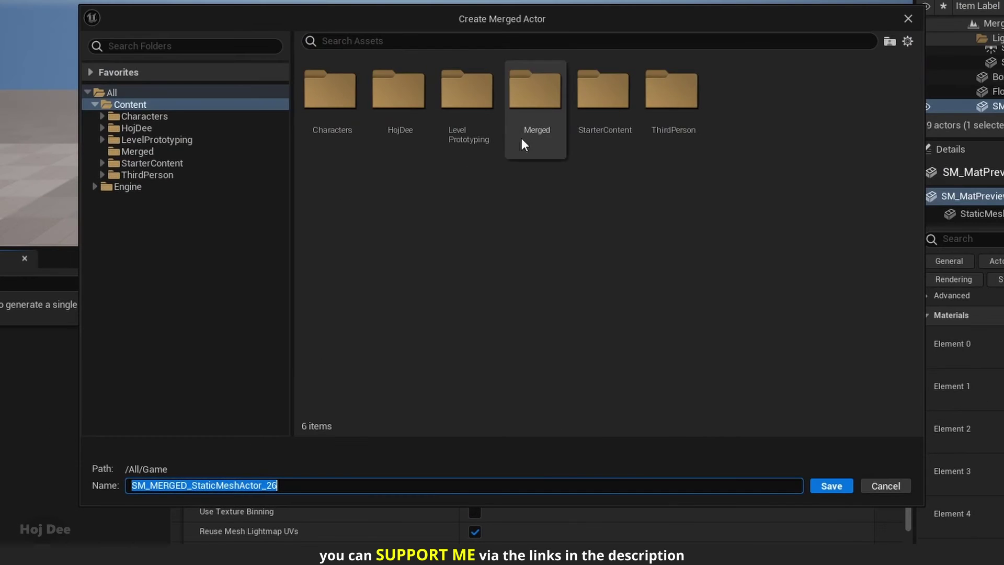
double_click(533, 126)
click(331, 105)
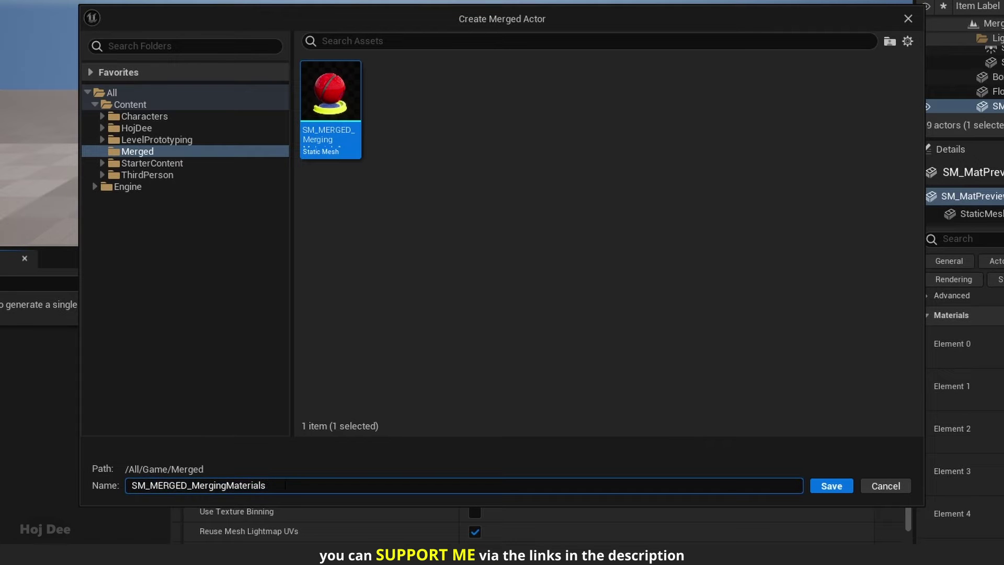
click(836, 485)
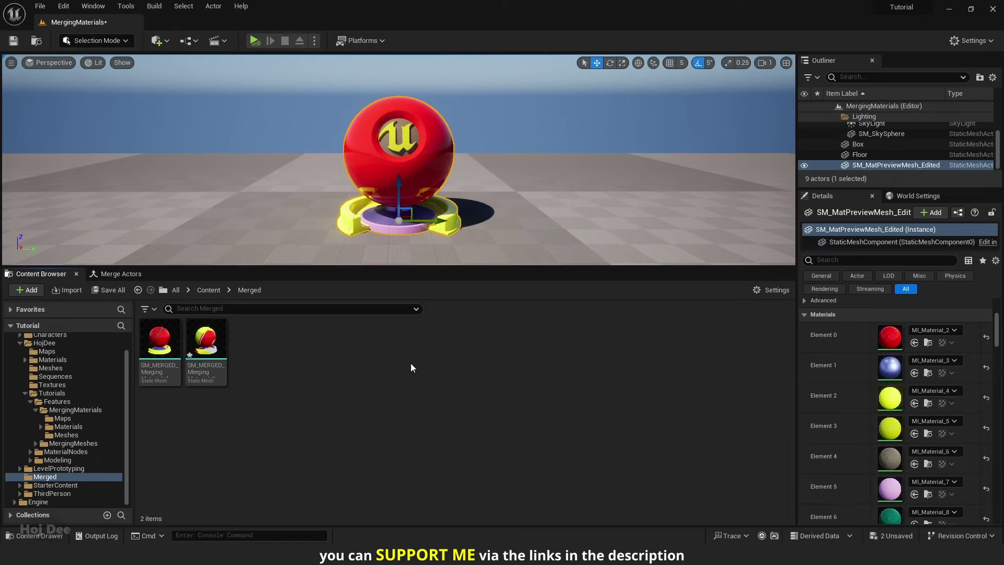
Place the newly merged mesh beside the original preview mesh for comparison and remove it from the level.
drag(206, 340, 239, 221)
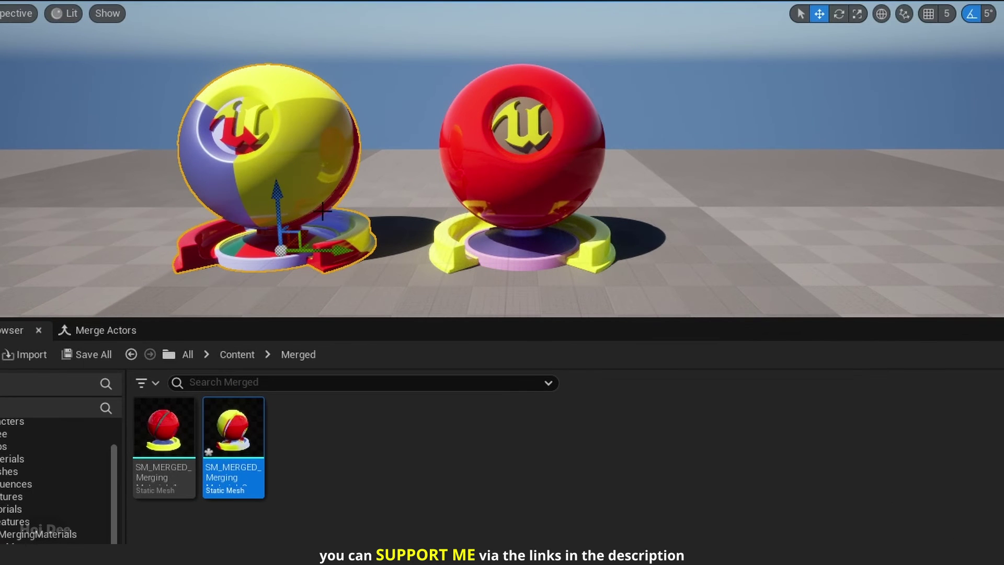
key(f)
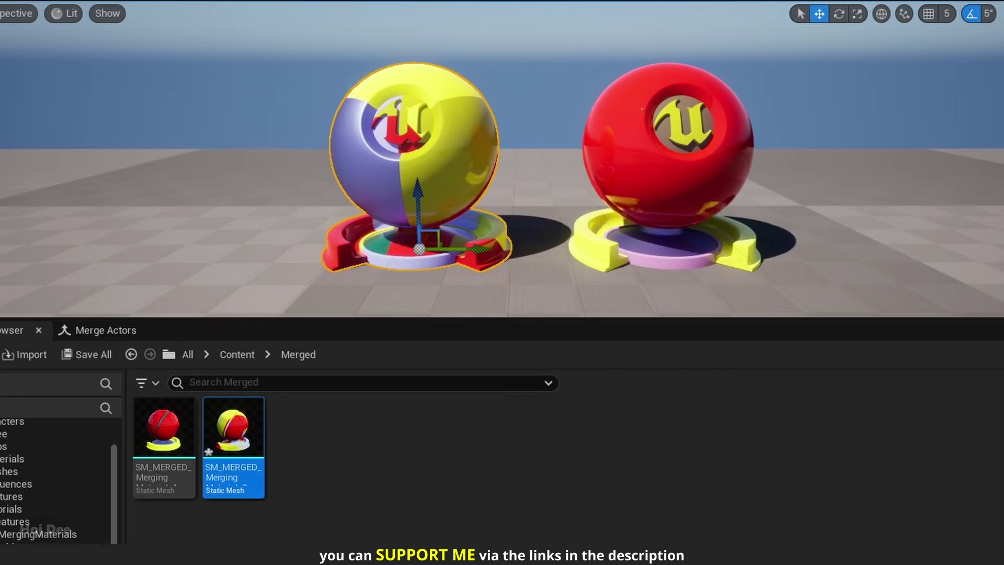
alt+drag(523, 157, 461, 160)
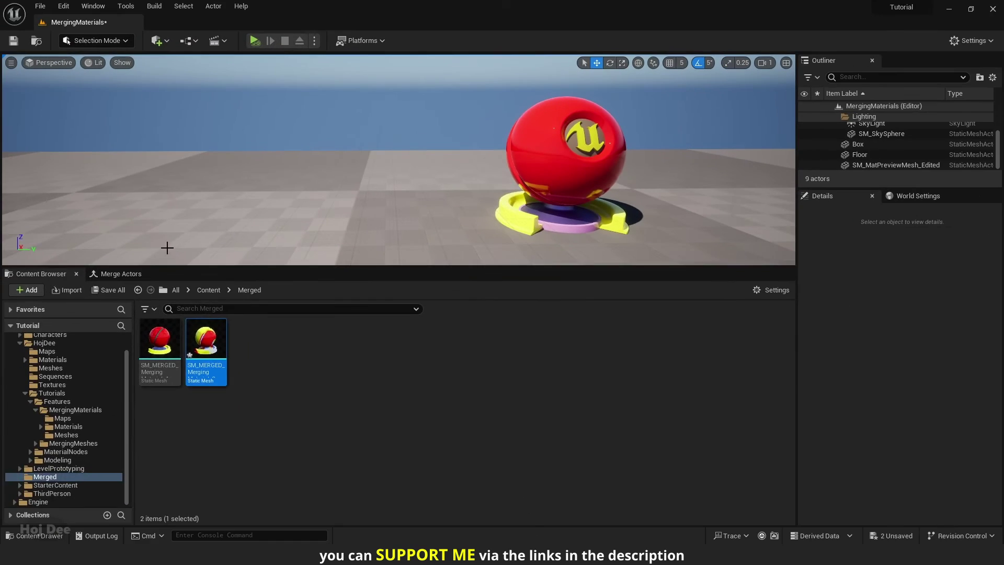
Select the original preview mesh and turn Use Vertex Data for Baking Material back on in the merge settings.
click(141, 274)
click(580, 182)
key(f)
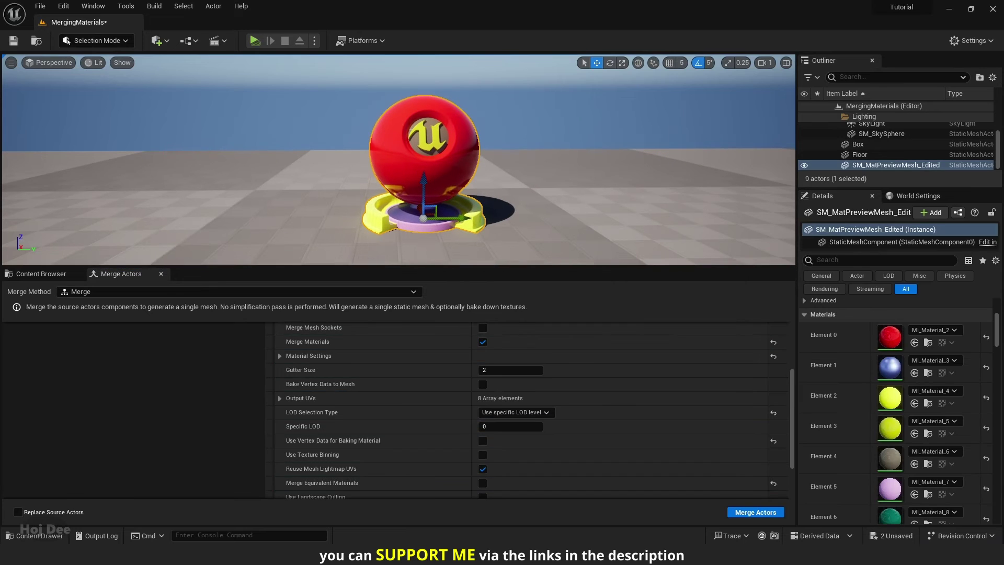
scroll(347, 390, down, 2)
scroll(347, 390, down, 1)
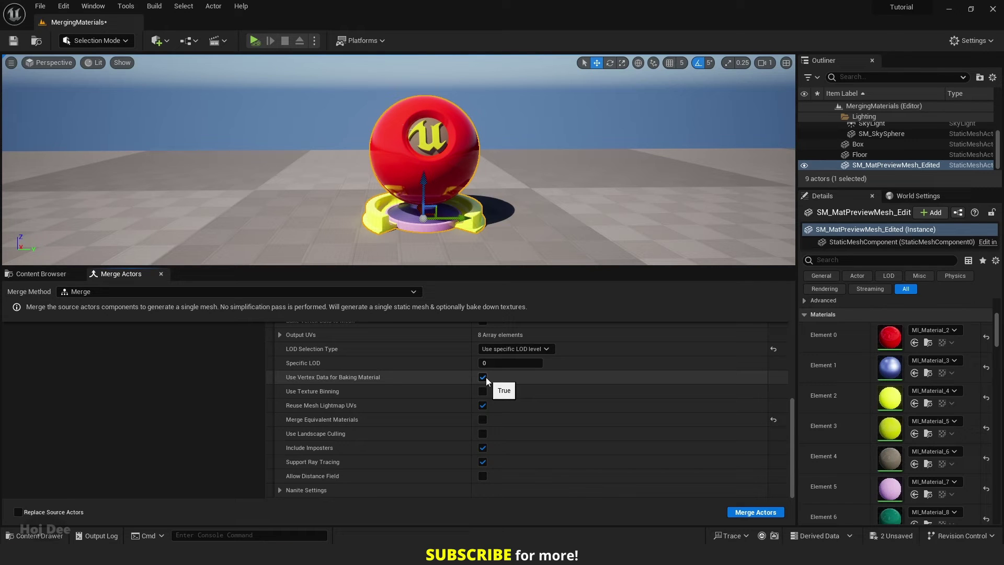
Open the first merged mesh, SM_MERGED_MergingMaterials1, and examine the texture parameters of its Element 0 material.
click(37, 275)
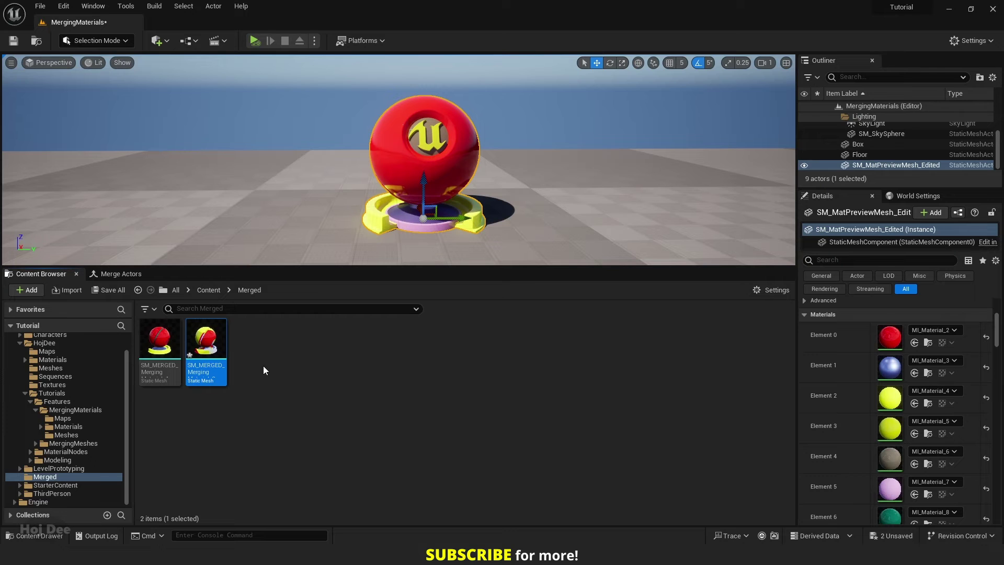
click(157, 349)
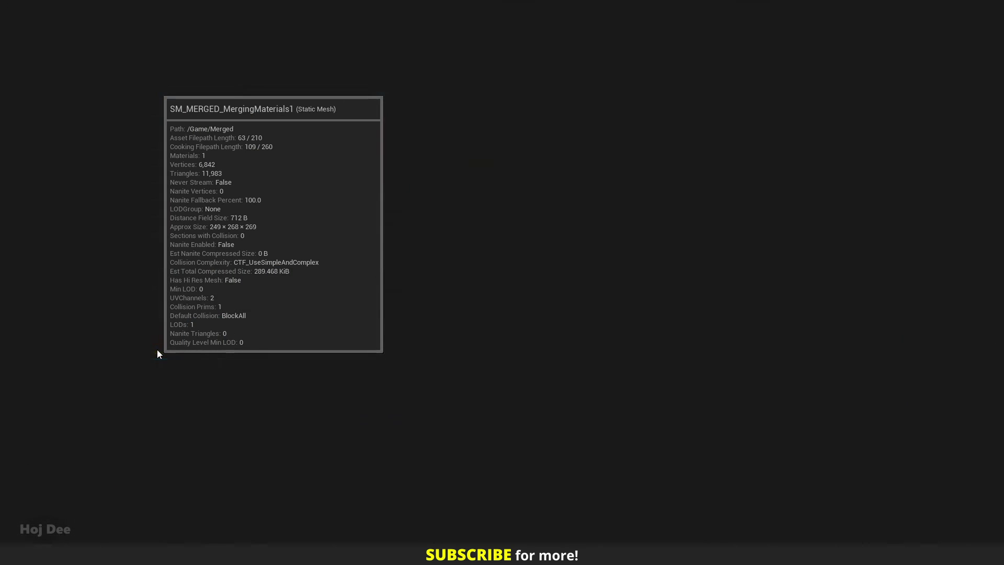
double_click(157, 349)
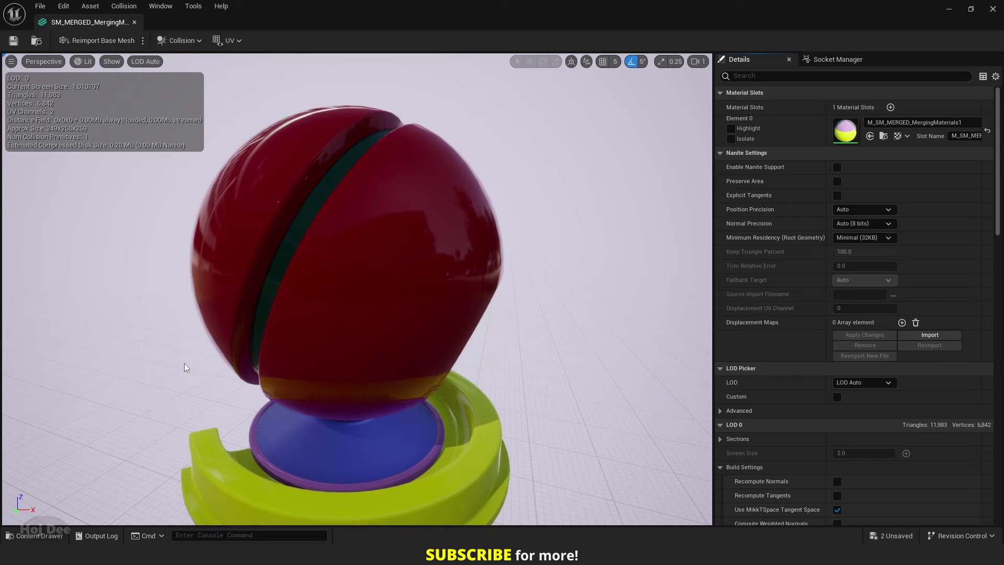
double_click(842, 132)
scroll(575, 309, down, 5)
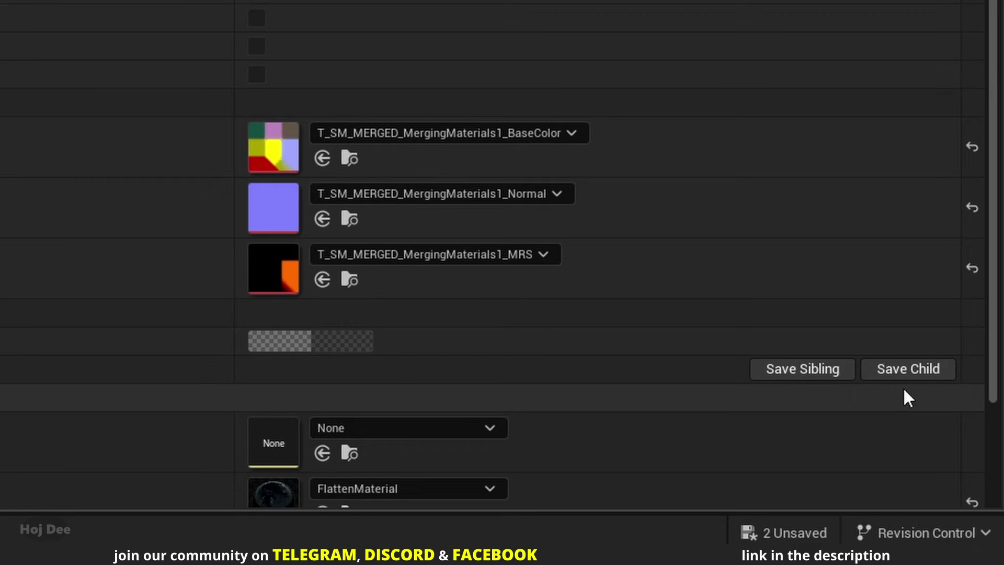
Save a sibling of the merged material as FlattenMaterial_Inst in the Merged folder and close the material and mesh editors.
click(796, 373)
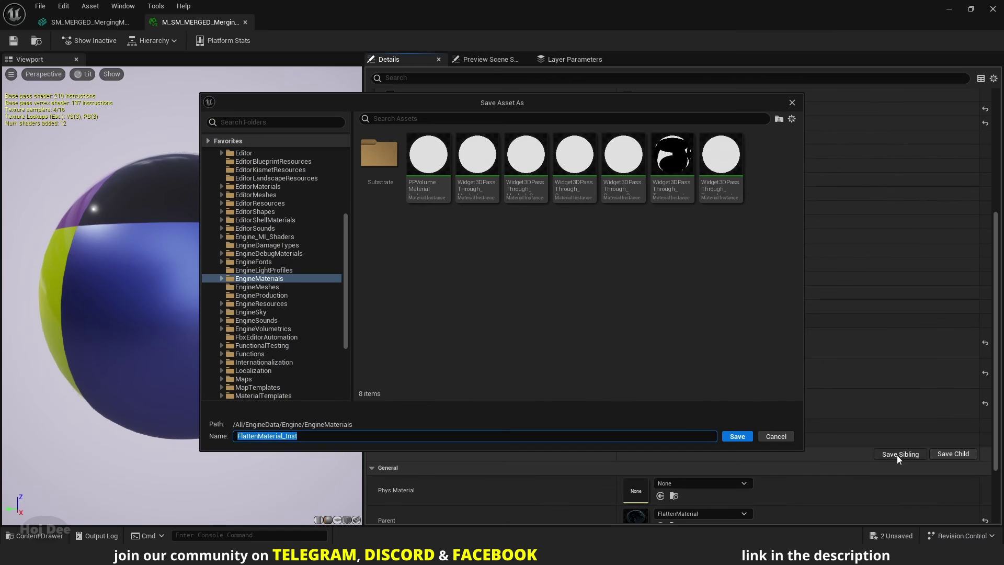
drag(347, 297, 344, 209)
click(238, 197)
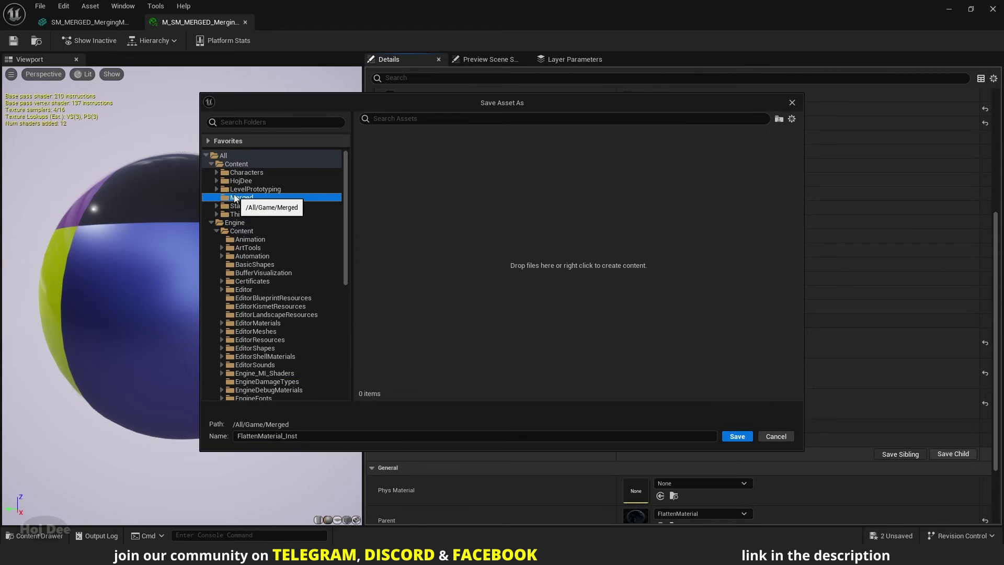
click(739, 438)
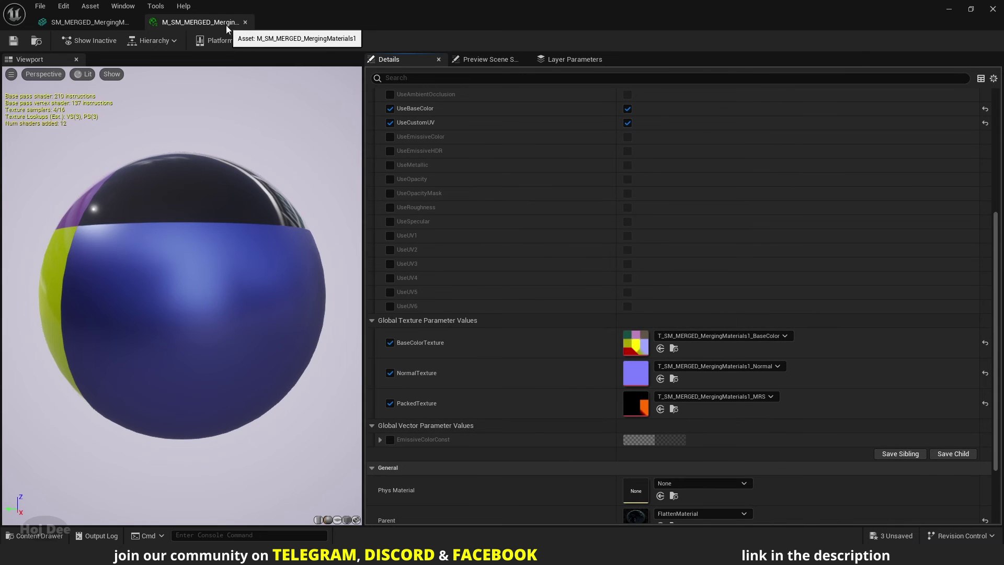
click(245, 22)
click(134, 22)
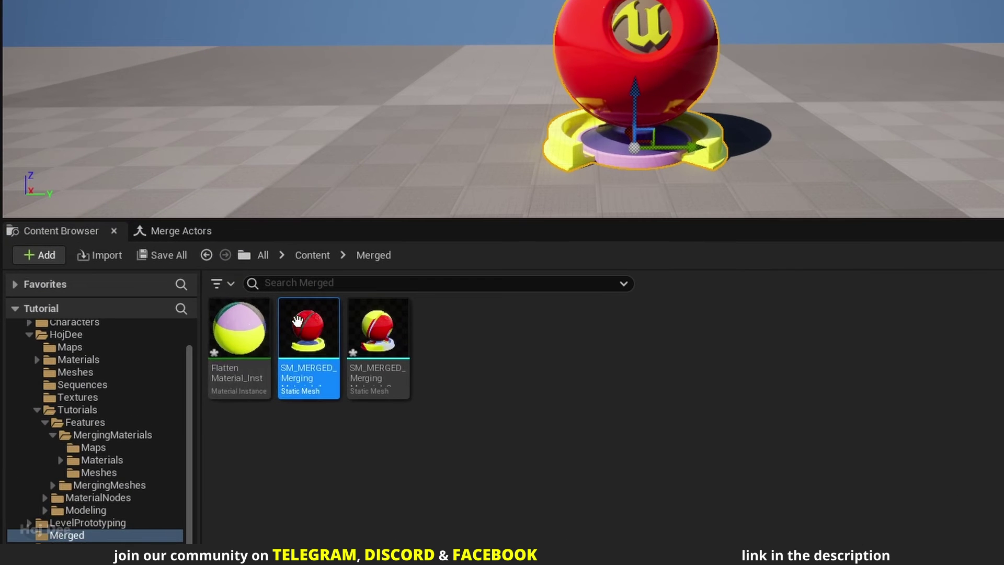
Export FlattenMaterial_Inst in GL Transmission Format (.gltf) to the _Exports folder with the default export options.
mouse_move(154, 348)
right_click(233, 344)
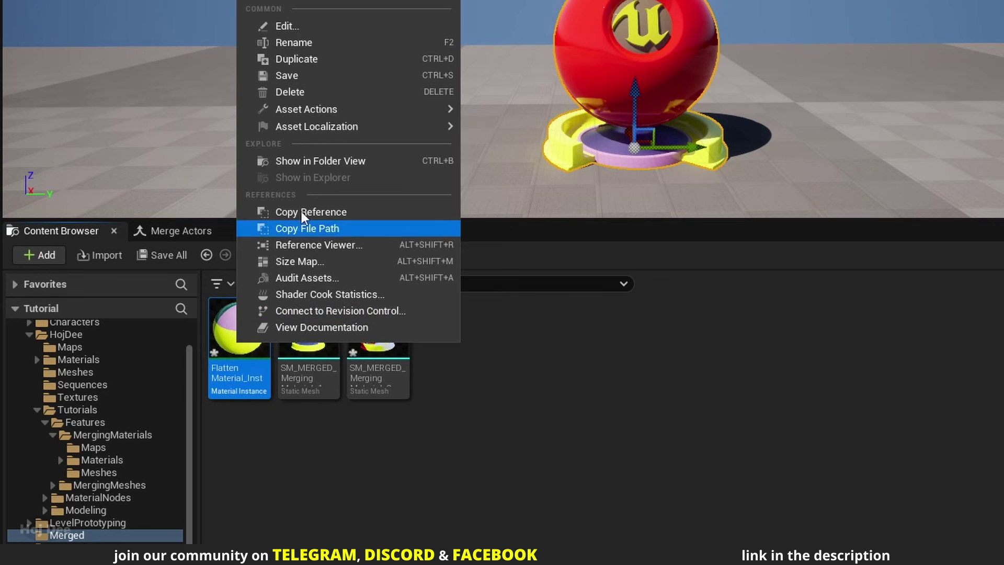
mouse_move(374, 110)
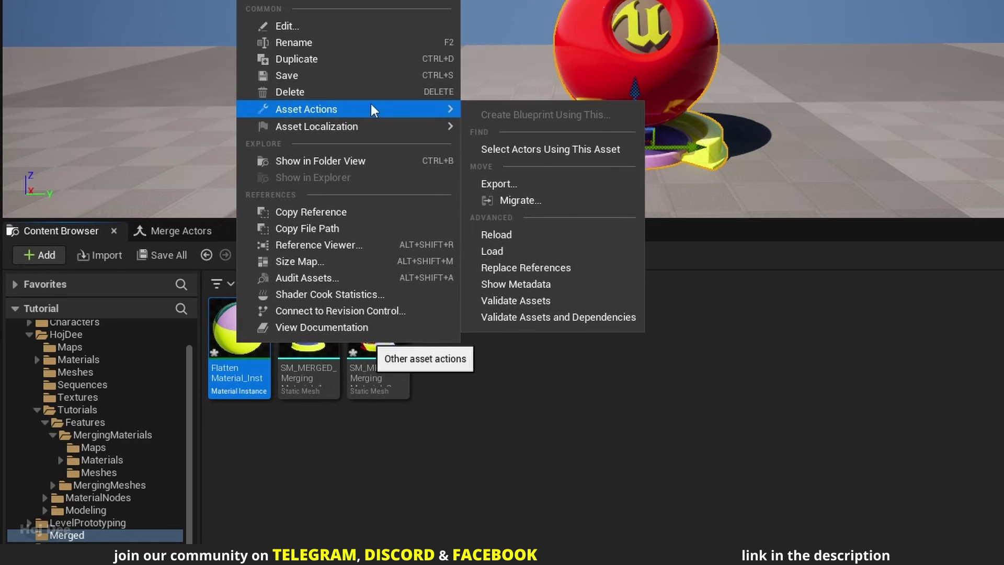
click(499, 186)
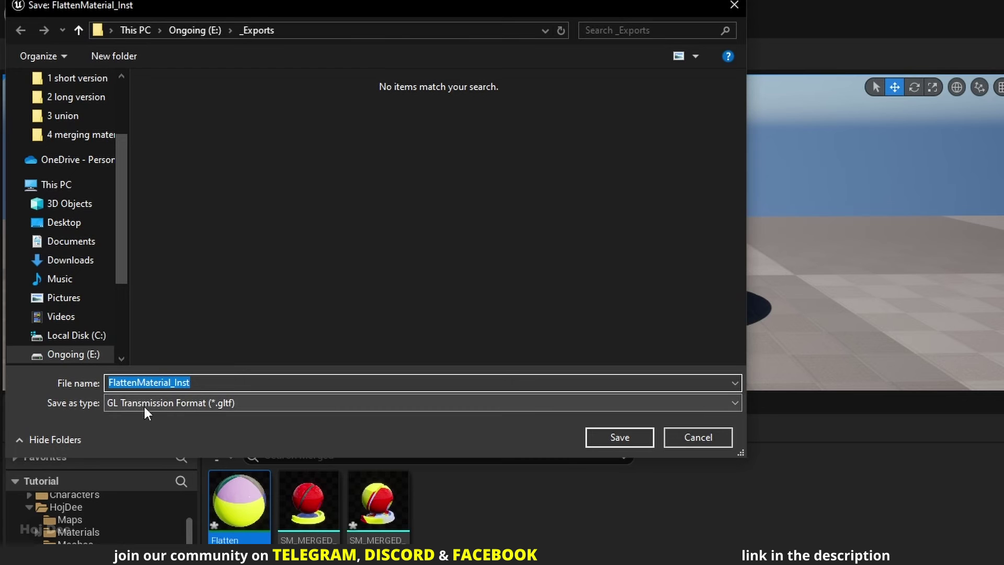
click(607, 438)
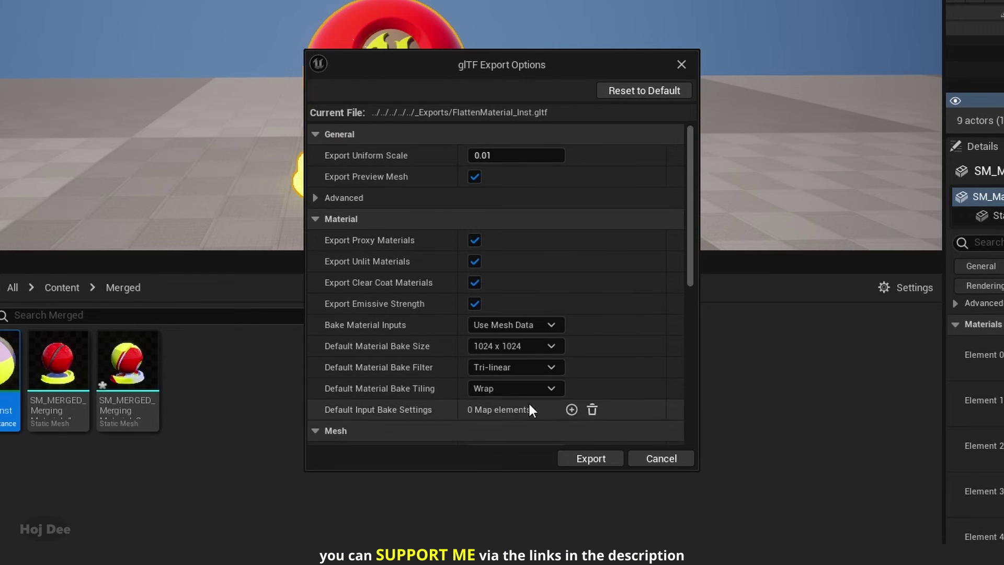
click(588, 459)
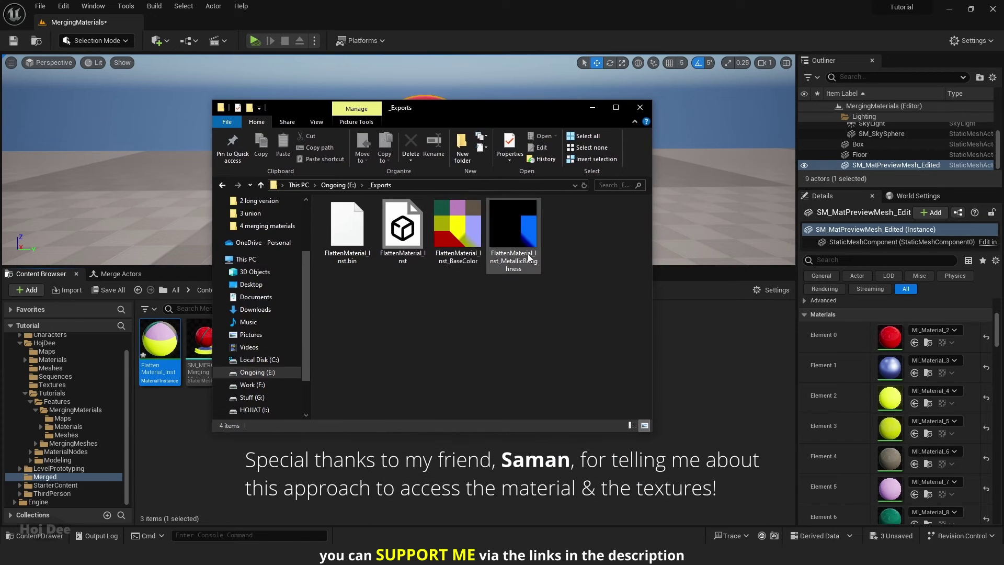
Import the exported BaseColor and MetallicRoughness textures into the Merged folder and save them together with the FlattenMaterial_Inst material instance.
drag(474, 281, 717, 384)
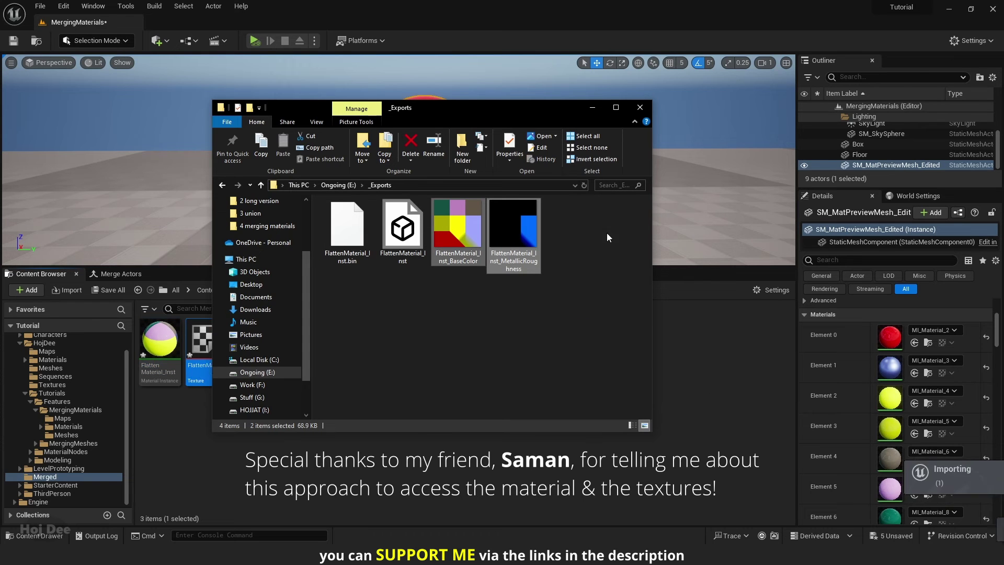
click(593, 107)
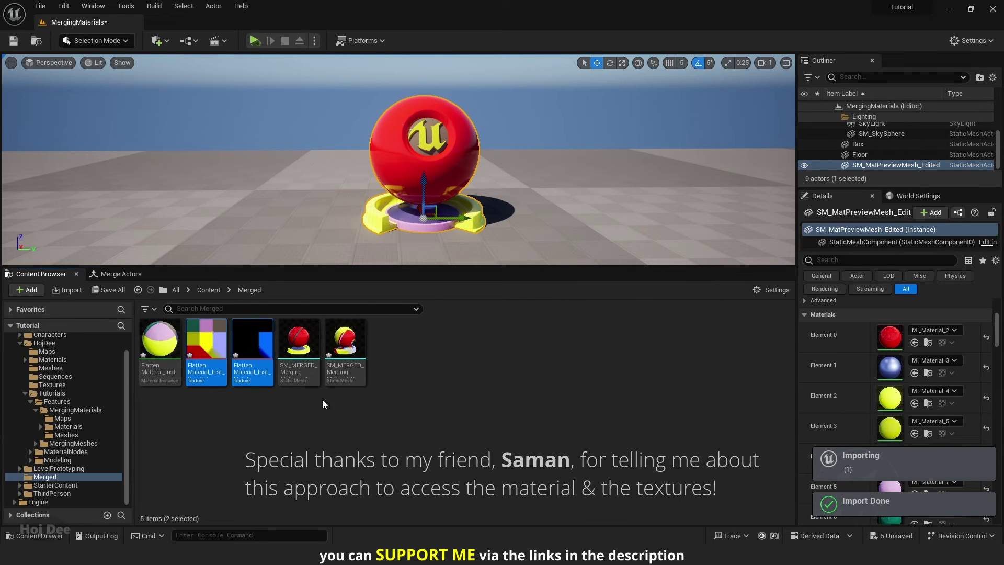
ctrl+click(176, 343)
key(ctrl+s)
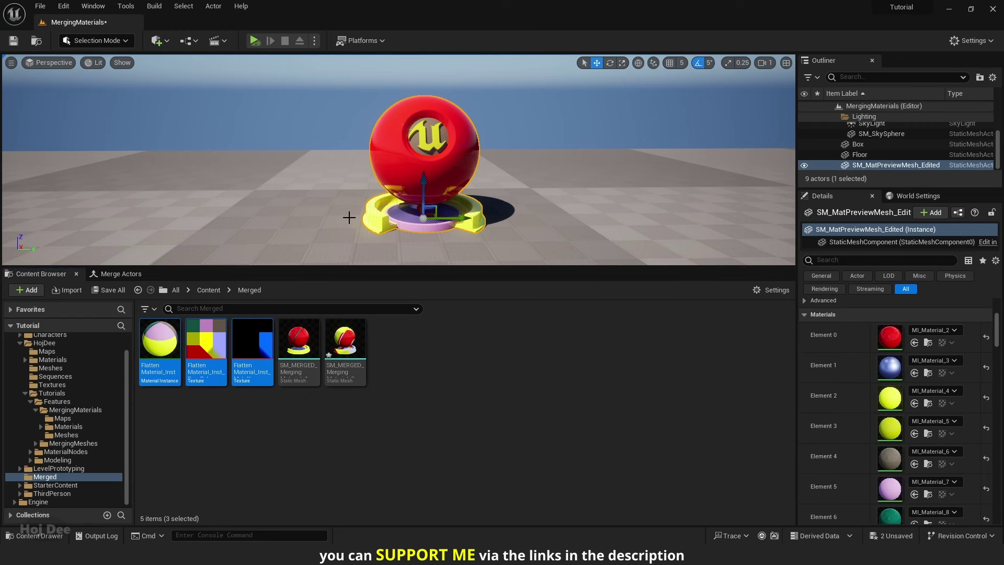
Place SM_TestMesh_1 from the MergingMaterials Meshes folder in the level beside the preview mesh.
key(ctrl+b)
drag(206, 340, 359, 170)
key(f)
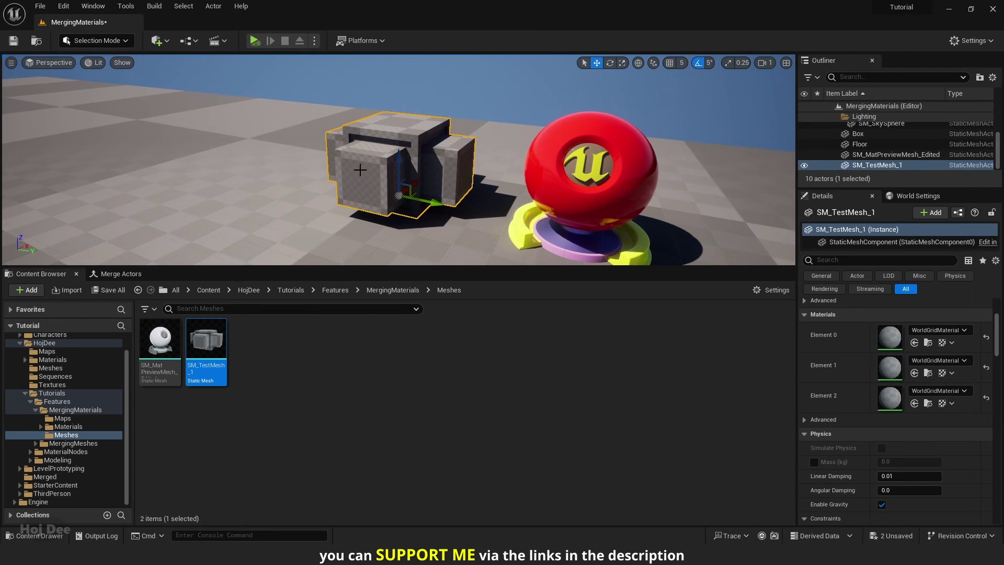
Assign MI_Material_1, MI_Material_3 and MI_Material_4 to Elements 0, 1 and 2 of the test mesh.
click(83, 426)
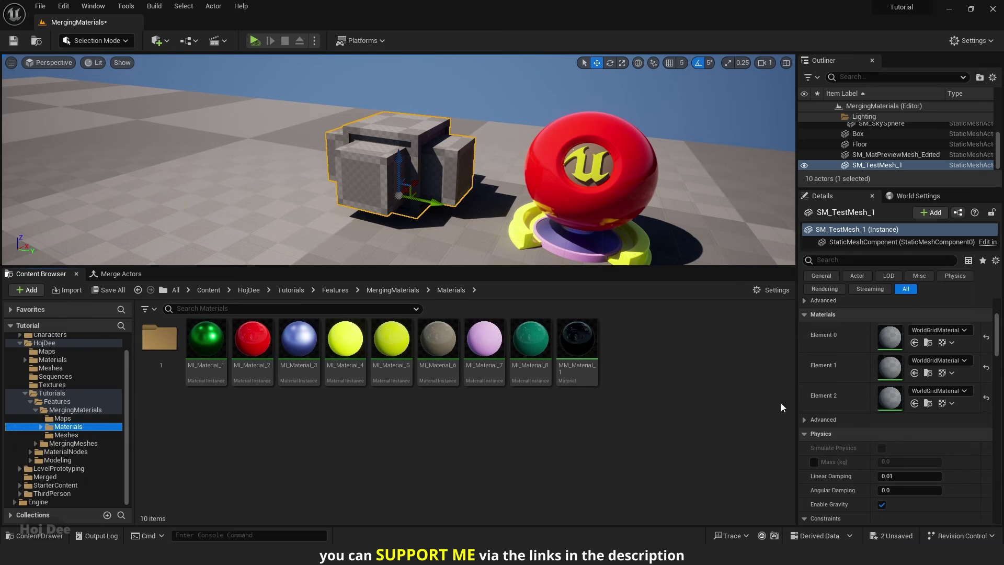
scroll(840, 376, up, 1)
drag(206, 343, 890, 370)
drag(299, 339, 889, 401)
drag(347, 340, 890, 432)
mouse_move(354, 210)
alt+mouse_down()
mouse_move(334, 209)
mouse_move(366, 212)
mouse_move(346, 209)
mouse_move(357, 231)
mouse_move(363, 209)
alt+mouse_up()
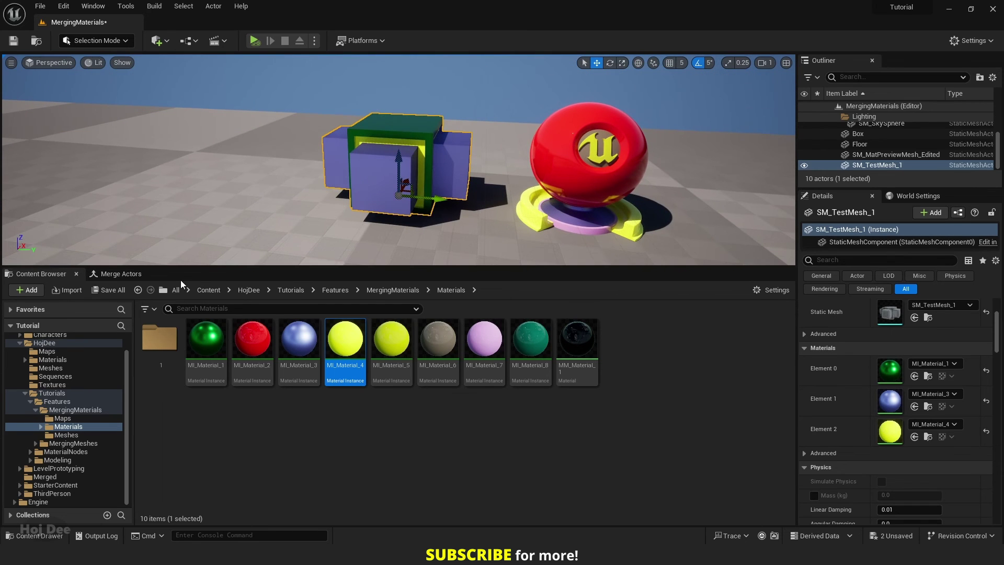
Merge the test mesh and save the result as SM_MERGED_MergingMaterials3 in the Merged folder.
click(120, 274)
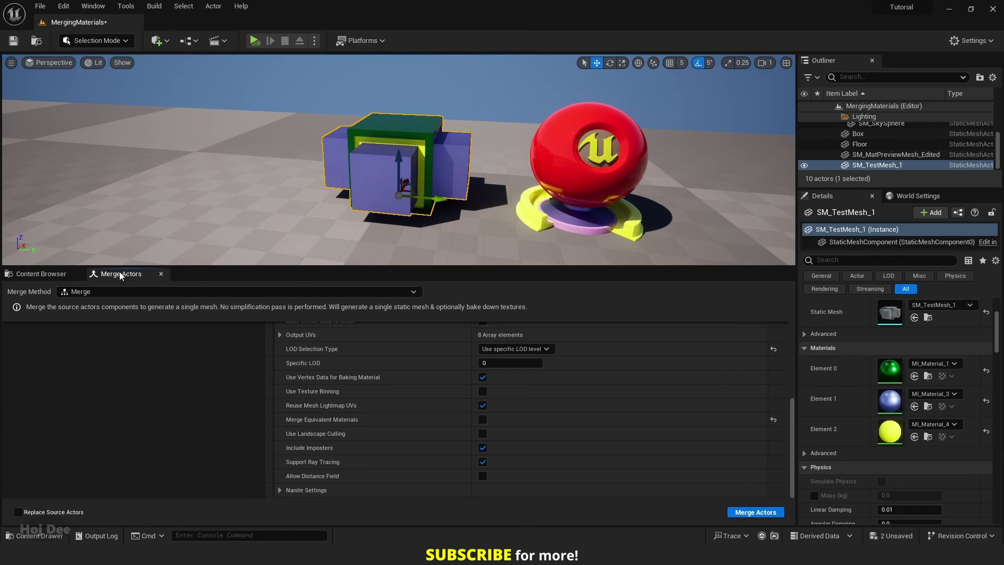
click(758, 513)
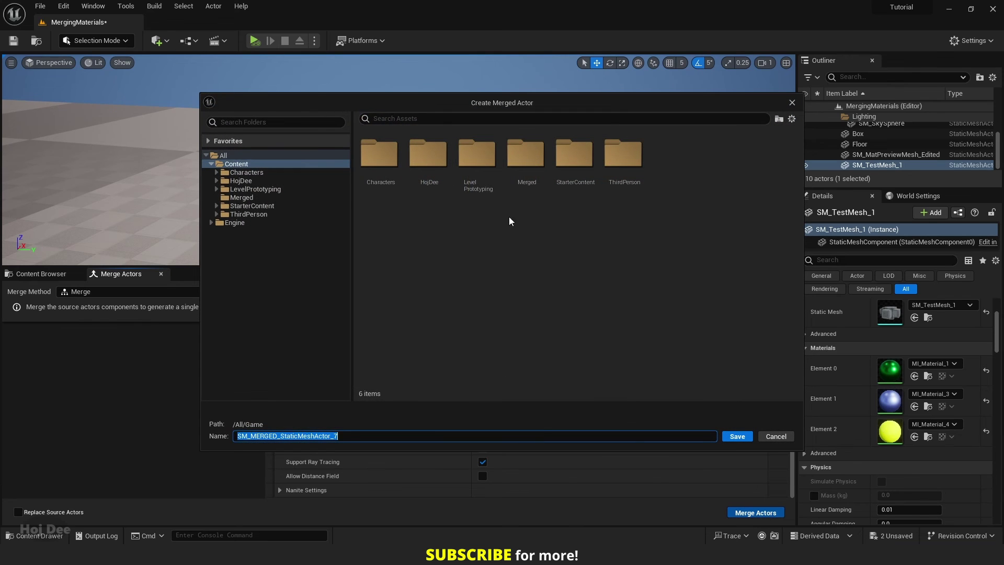
double_click(527, 176)
click(431, 172)
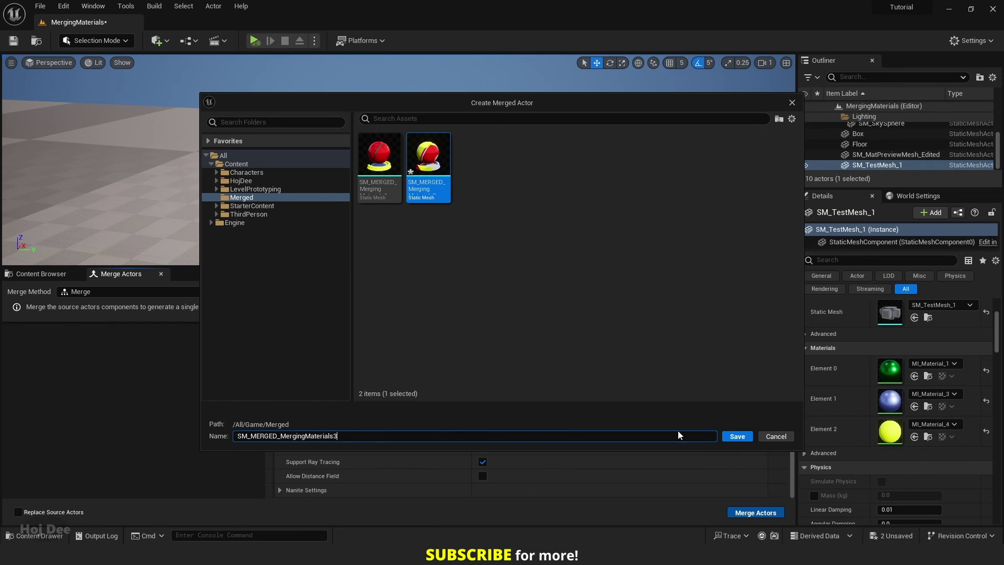
click(736, 437)
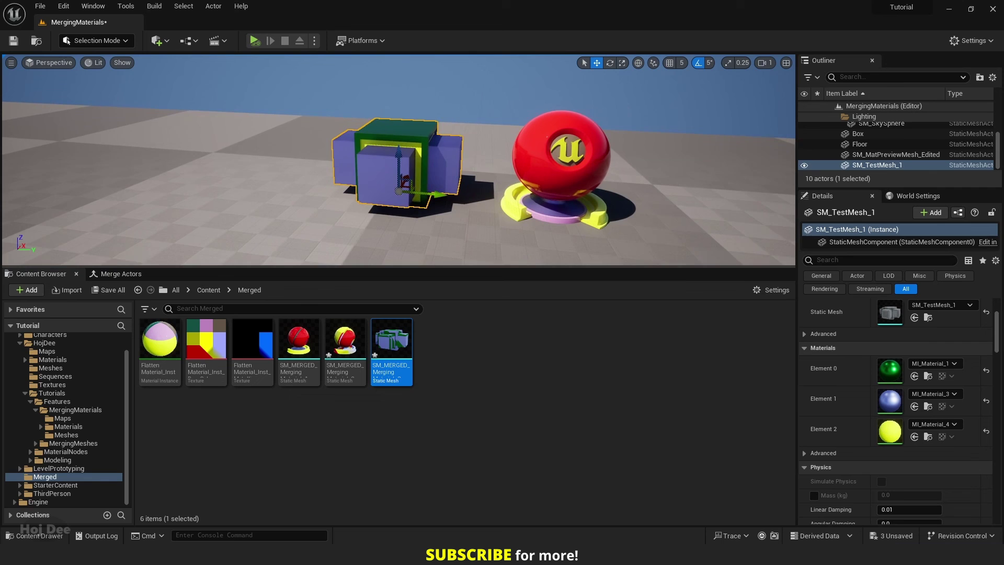
Place the merged test mesh in the level beside the original test mesh and compare their material areas.
drag(391, 343, 259, 216)
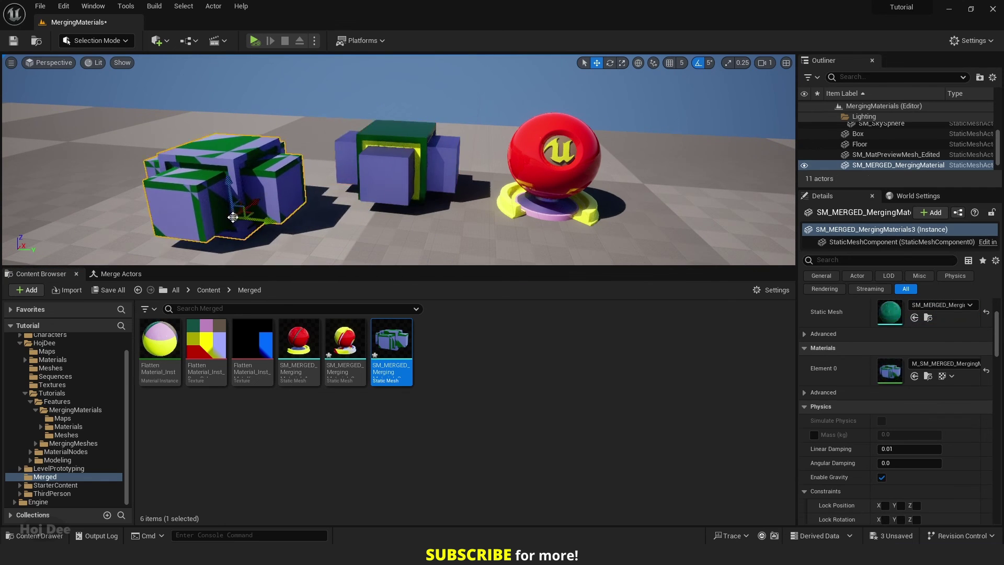
right_drag(259, 216, 324, 172)
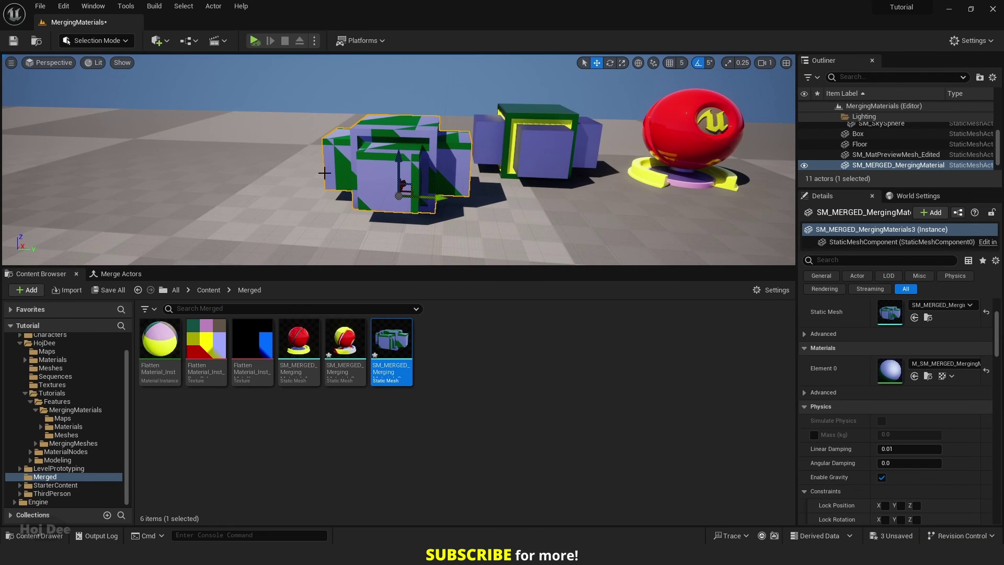